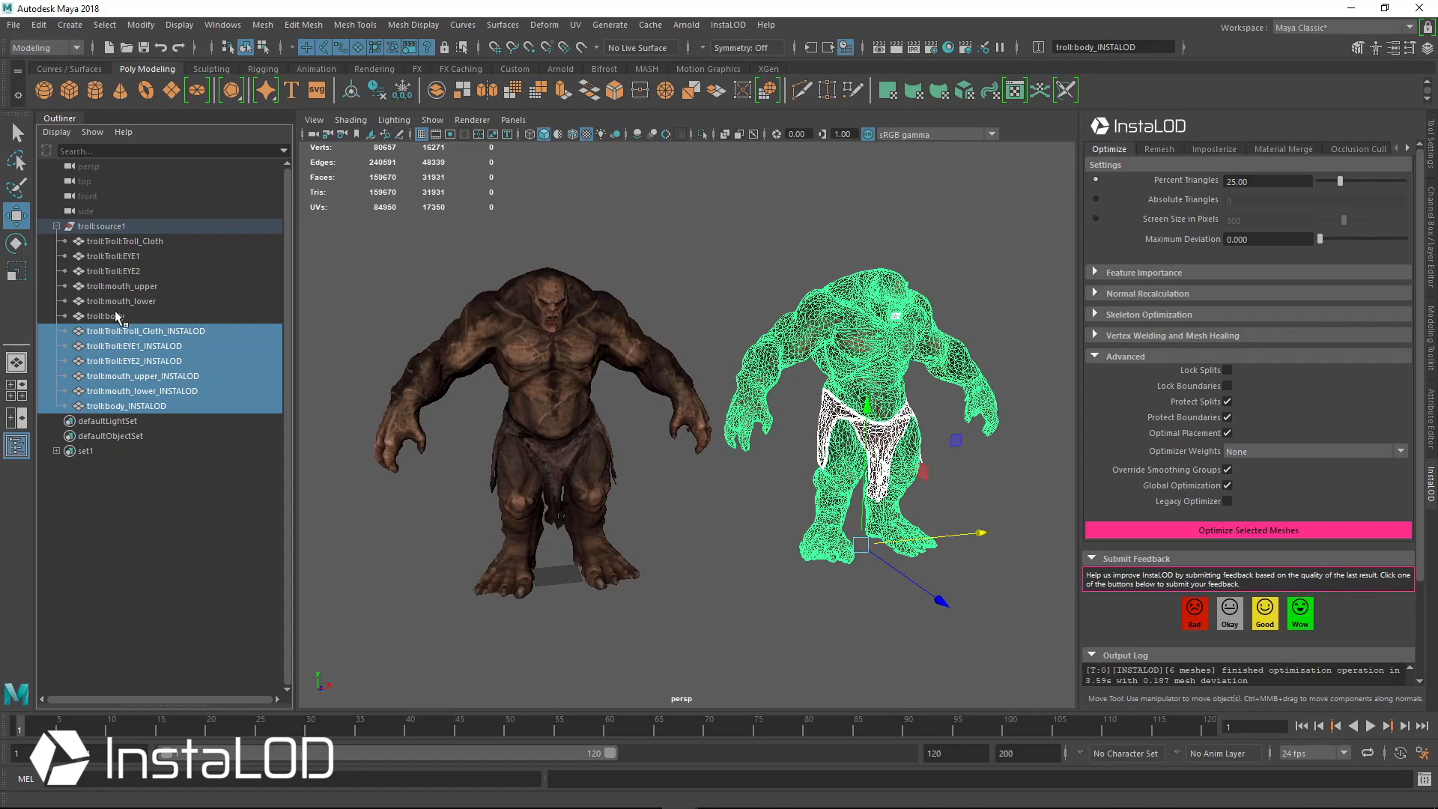
Delete the previously optimized INSTALOD troll meshes and frame the remaining original model
left_click(132, 240, "shift")
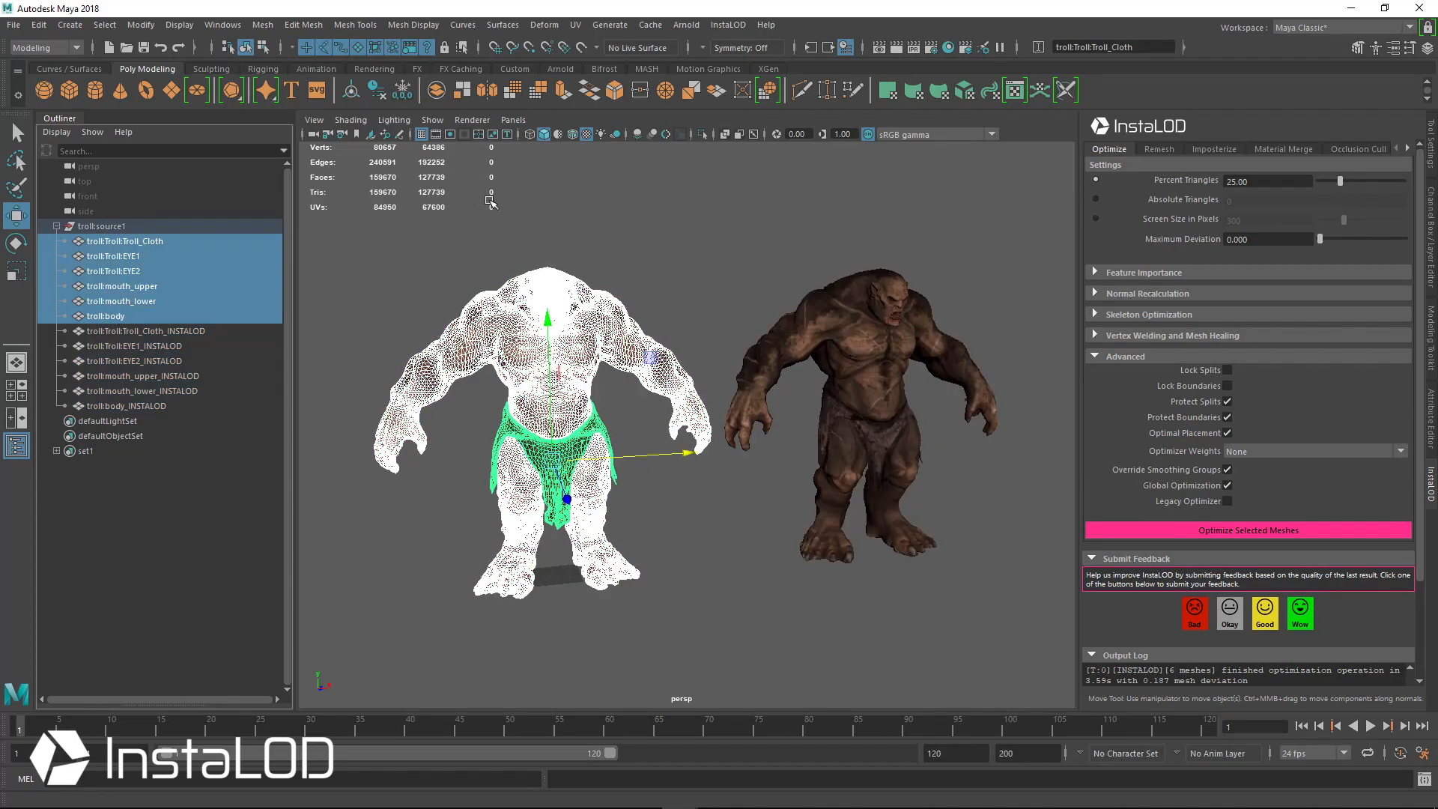
left_click_drag(755, 225, 1012, 531)
key("Delete")
key("a")
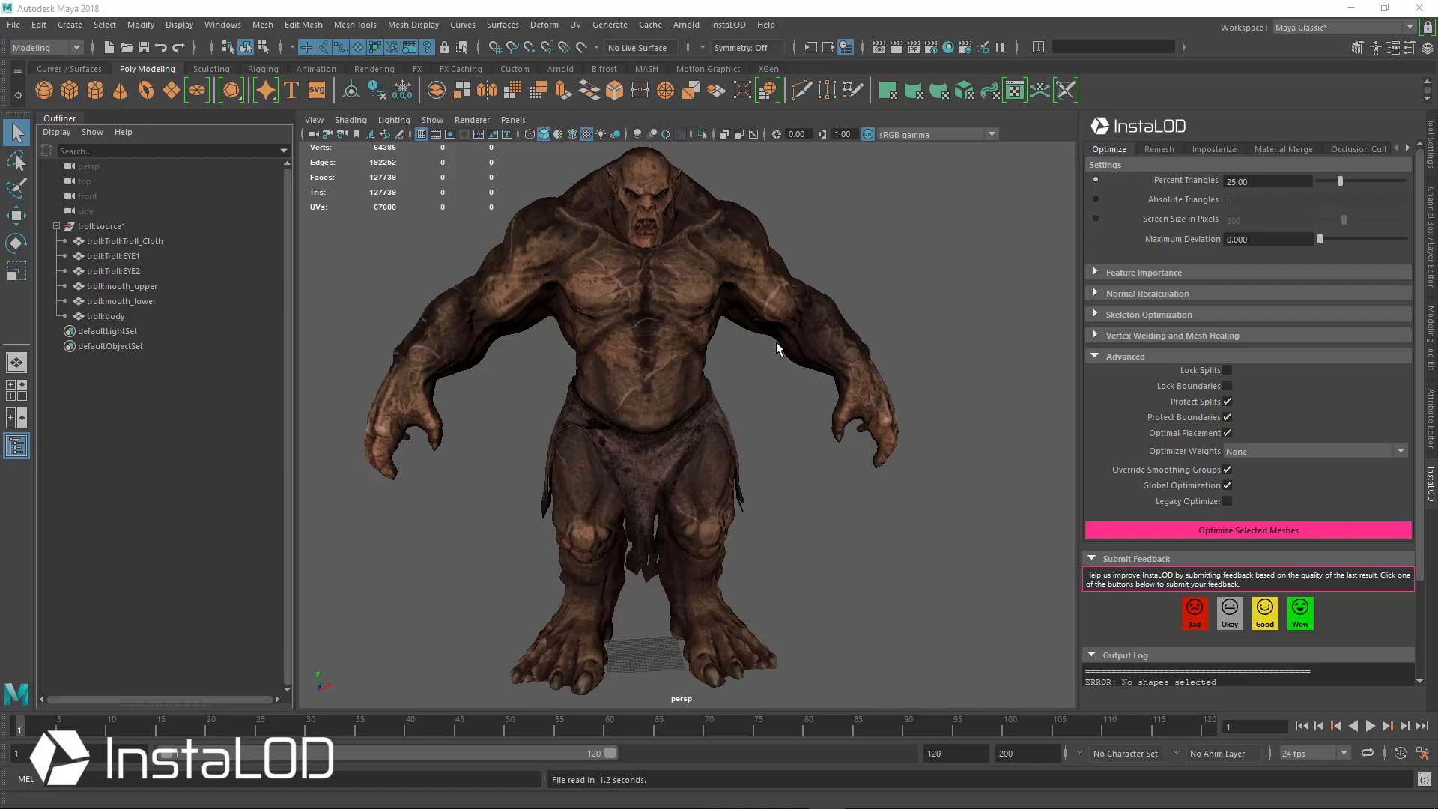
Select the troll body mesh and pick the vertices of its face, growing the selection outward
left_click(659, 264)
middle_click_drag(686, 318, 730, 514, "alt")
right_click_drag(817, 491, 929, 461, "alt")
left_click_drag(719, 457, 834, 452, "alt")
right_click_drag(835, 452, 894, 478, "alt")
left_click_drag(894, 478, 911, 473, "alt")
middle_click_drag(911, 473, 859, 503, "alt")
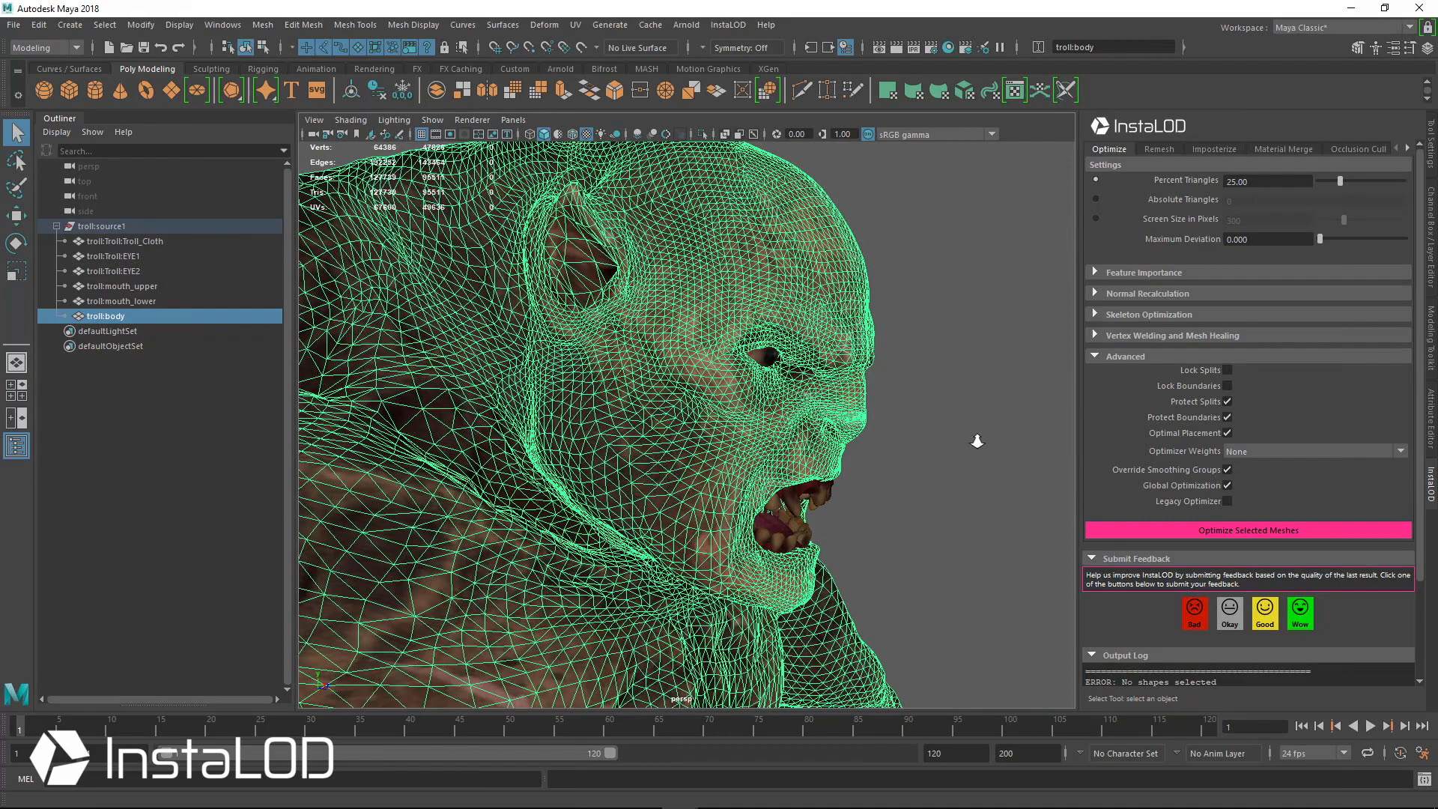
right_click_drag(978, 441, 921, 434, "alt")
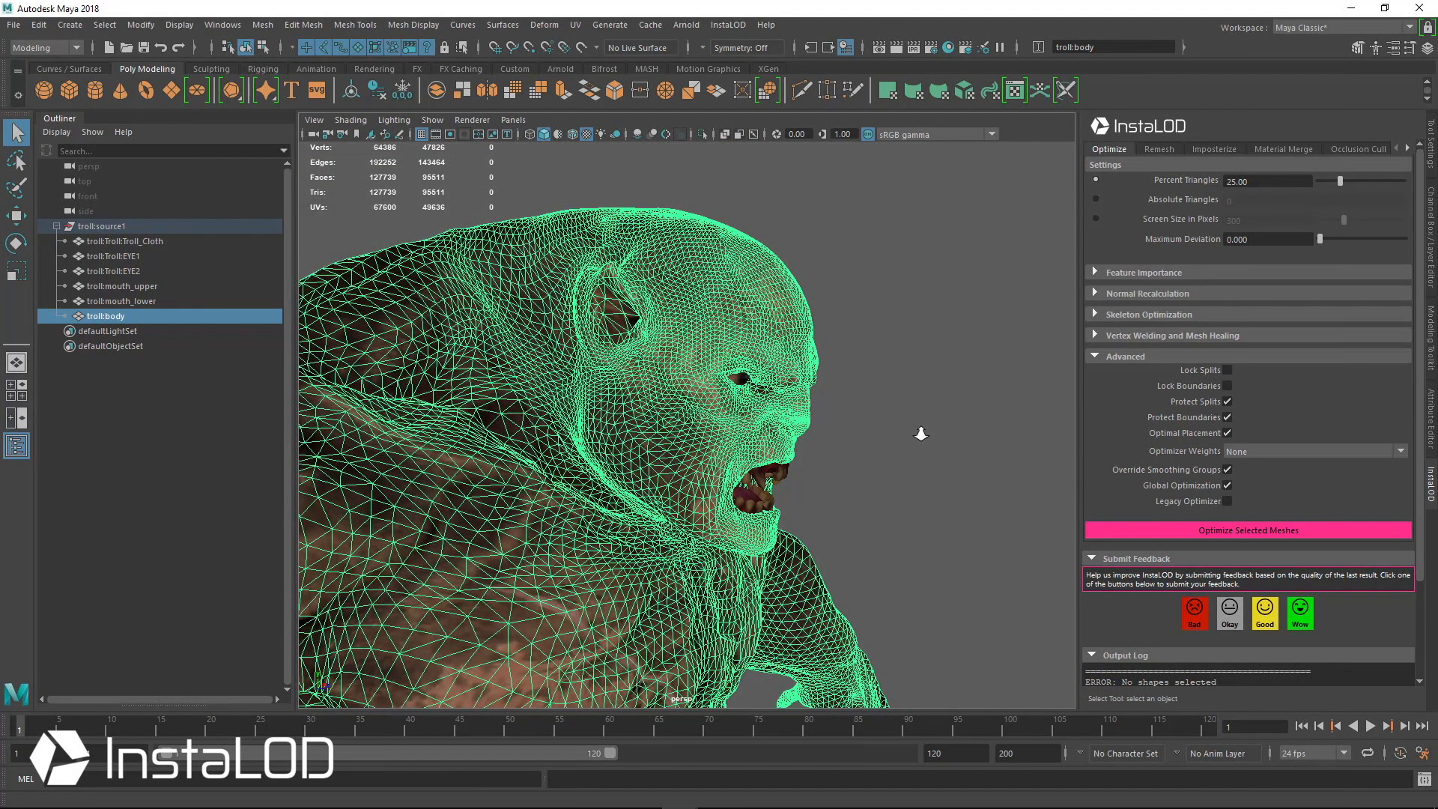
mouse_move(819, 443)
left_mouse_down("alt")
mouse_move(876, 430)
mouse_move(927, 365)
left_mouse_up("alt")
mouse_move(927, 362)
right_mouse_down()
mouse_move(906, 397)
mouse_move(861, 364)
right_mouse_up()
left_click_drag(898, 200, 748, 573)
left_click_drag(868, 557, 809, 551, "alt")
key("shift+period")
key("shift+period")
key("shift+period")
key("shift+period")
key("shift+period")
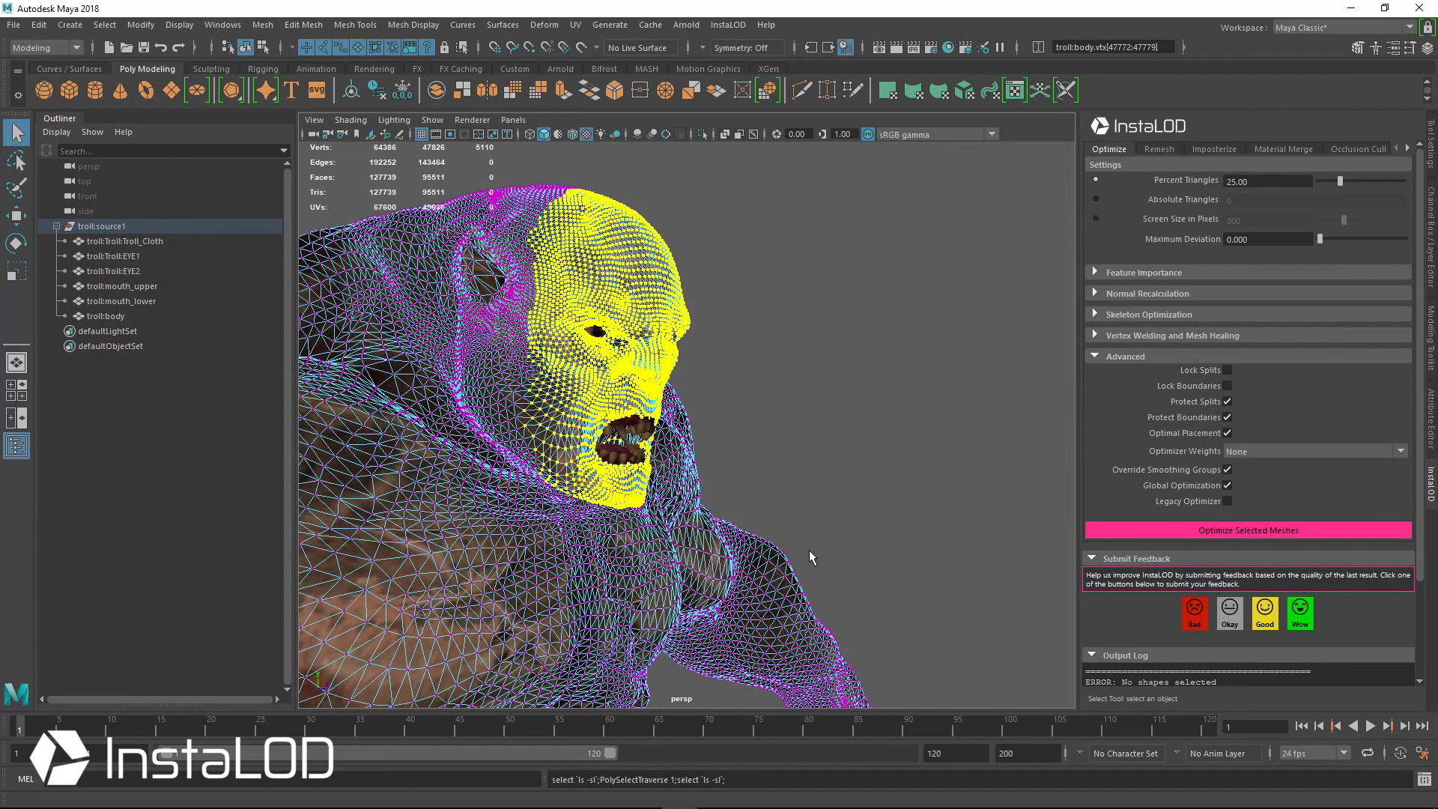
left_click_drag(802, 536, 708, 453, "alt")
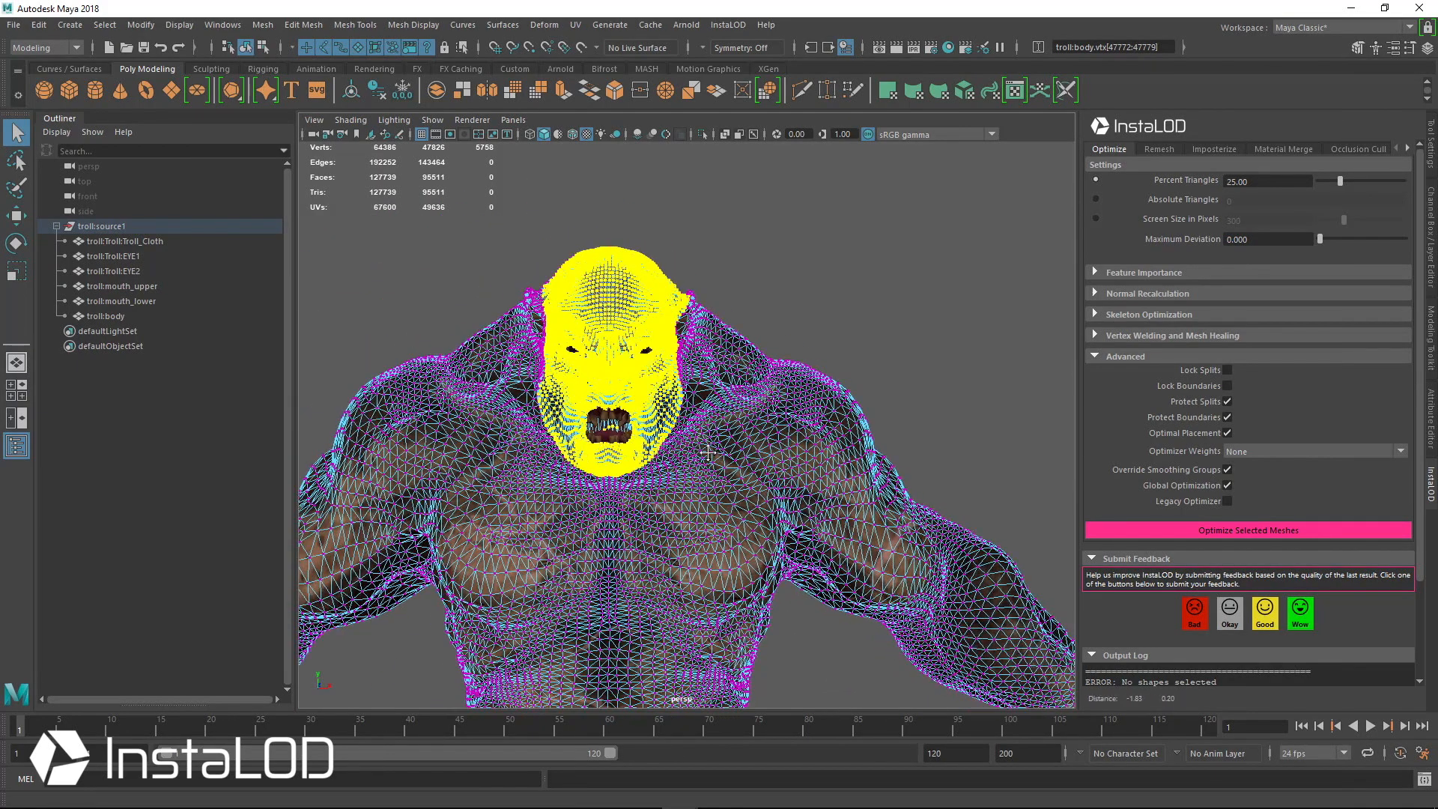
Create a new set from the selected face vertices, then clear the selection
left_click(70, 25)
mouse_move(123, 330)
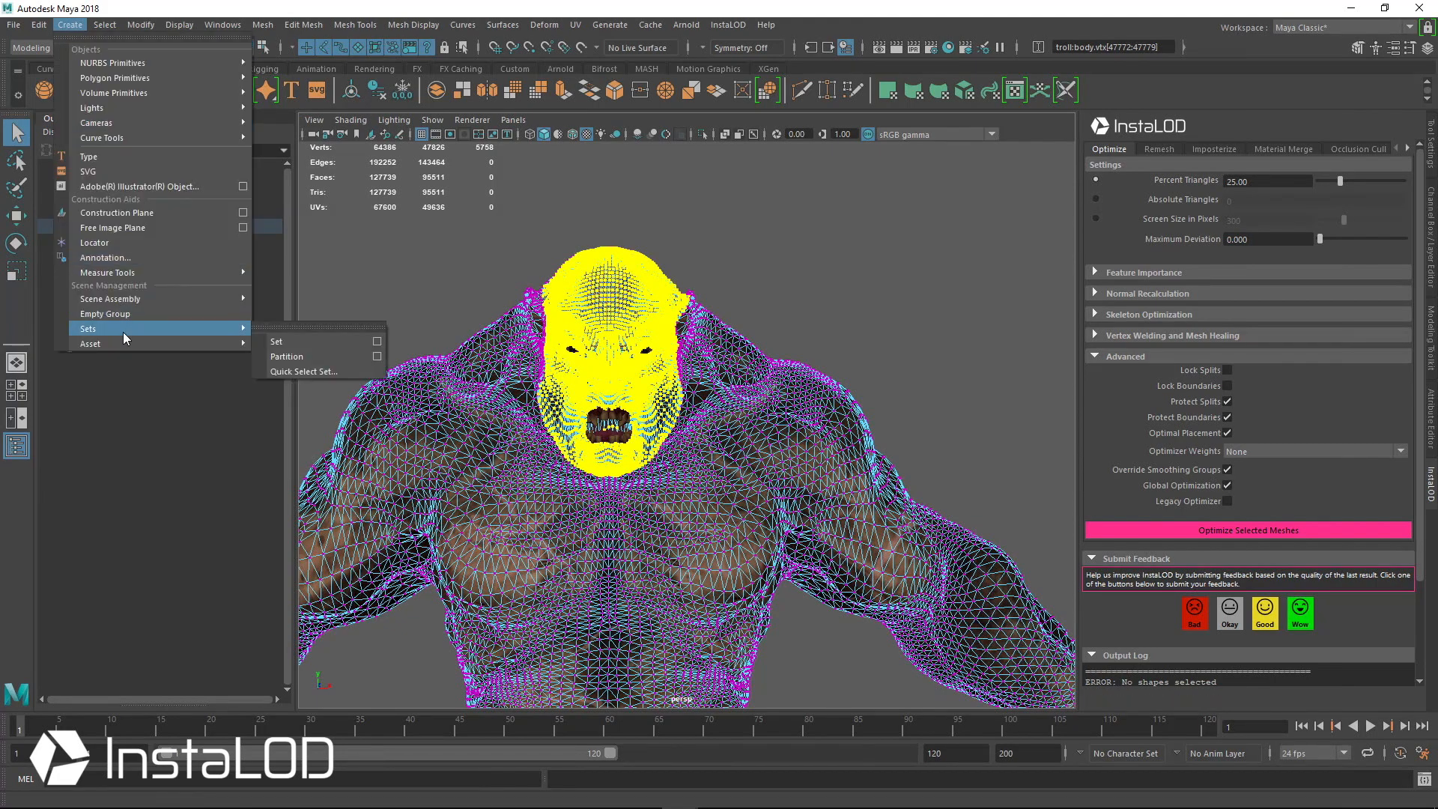
left_click(308, 339)
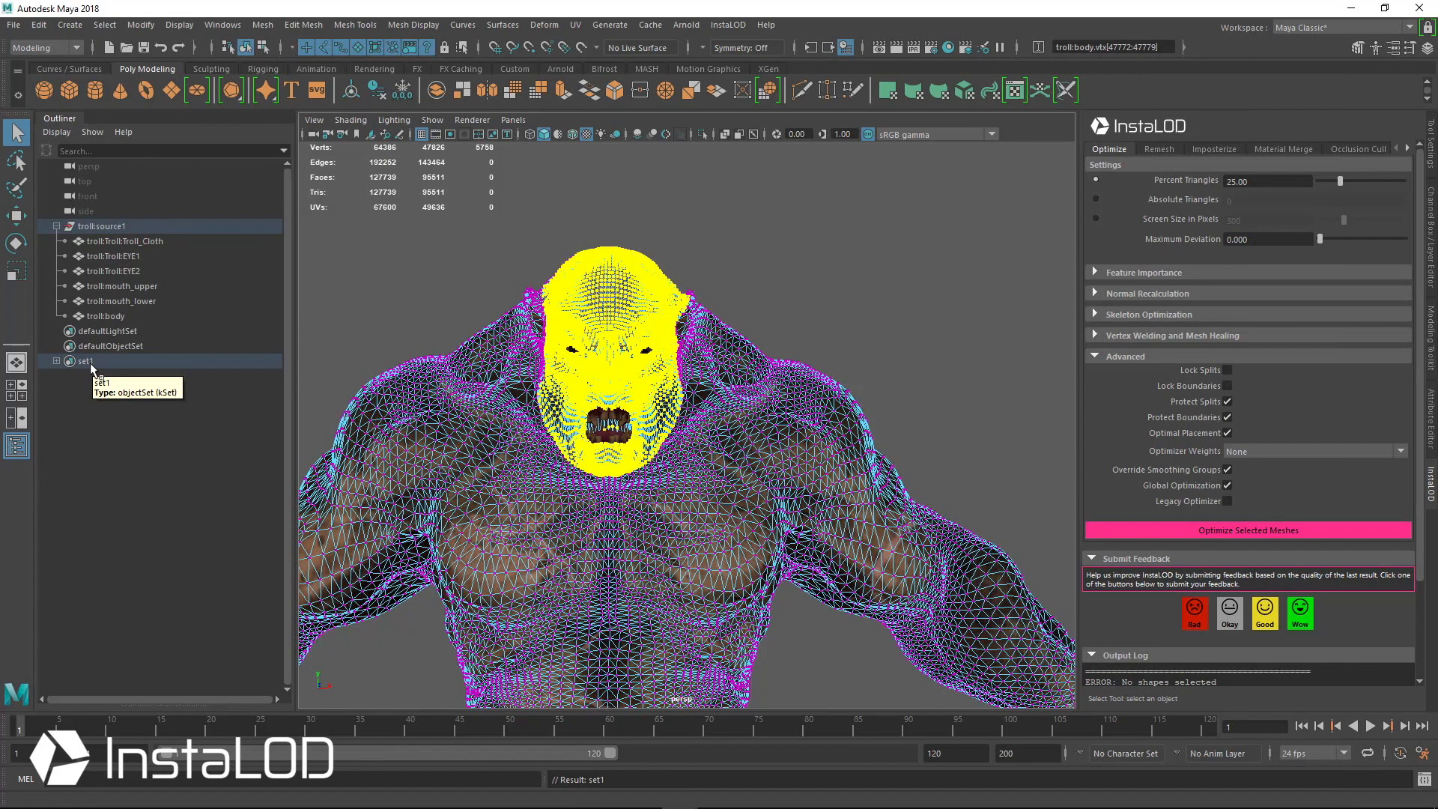
right_click_drag(686, 322, 782, 274)
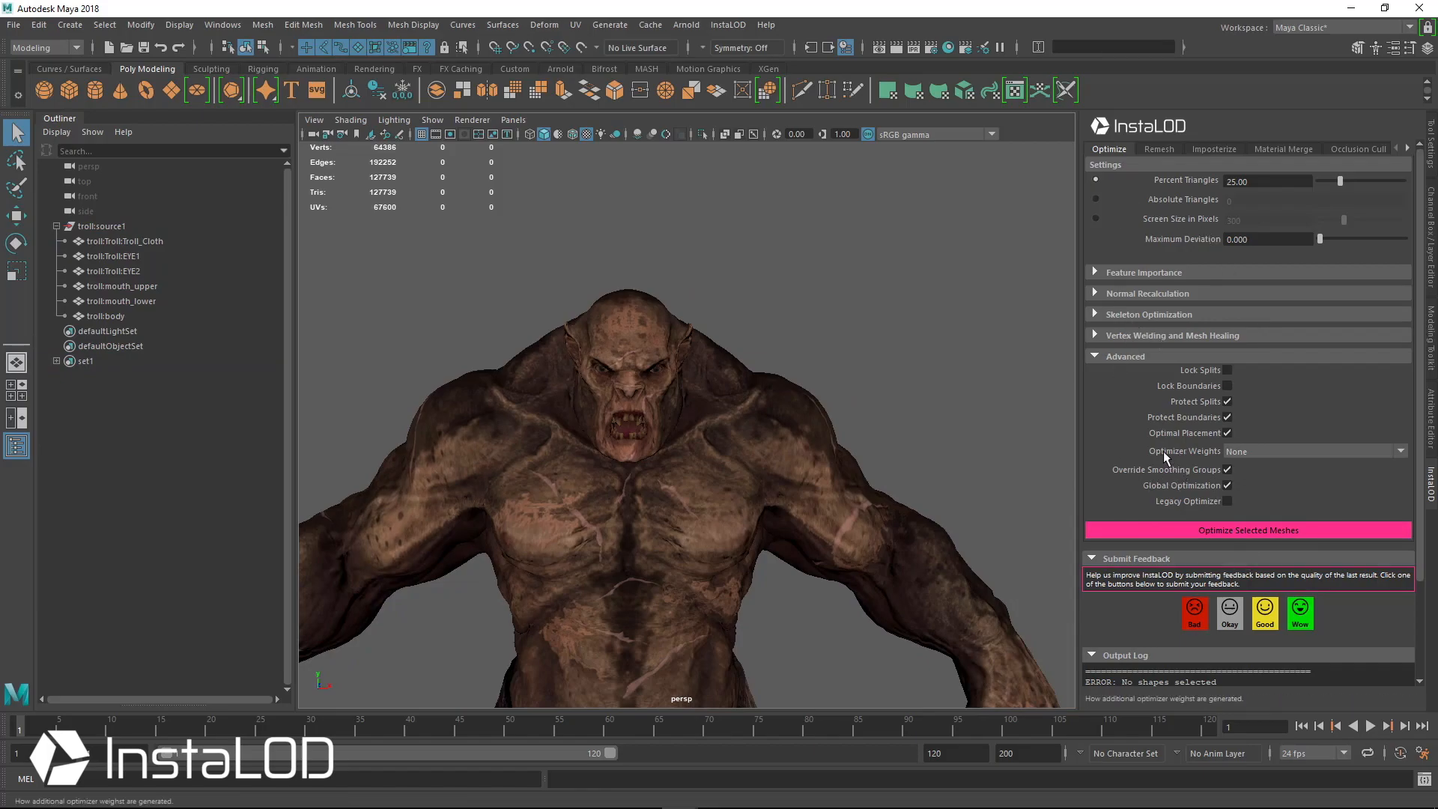
Set InstaLOD Optimizer Weights to Selection Set and enter set1 as the selection set regex
left_click(1262, 453)
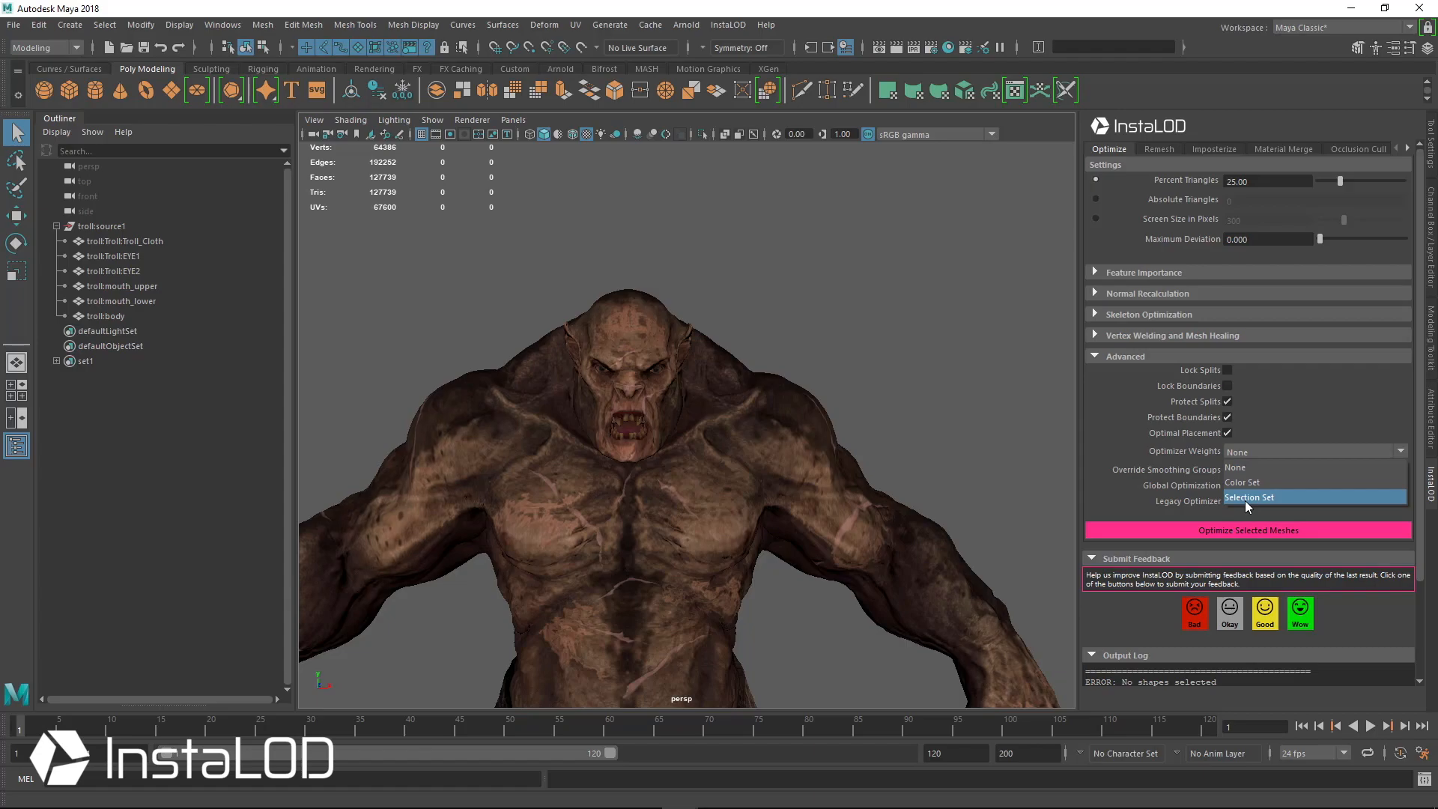
left_click(1244, 500)
left_click(1251, 470)
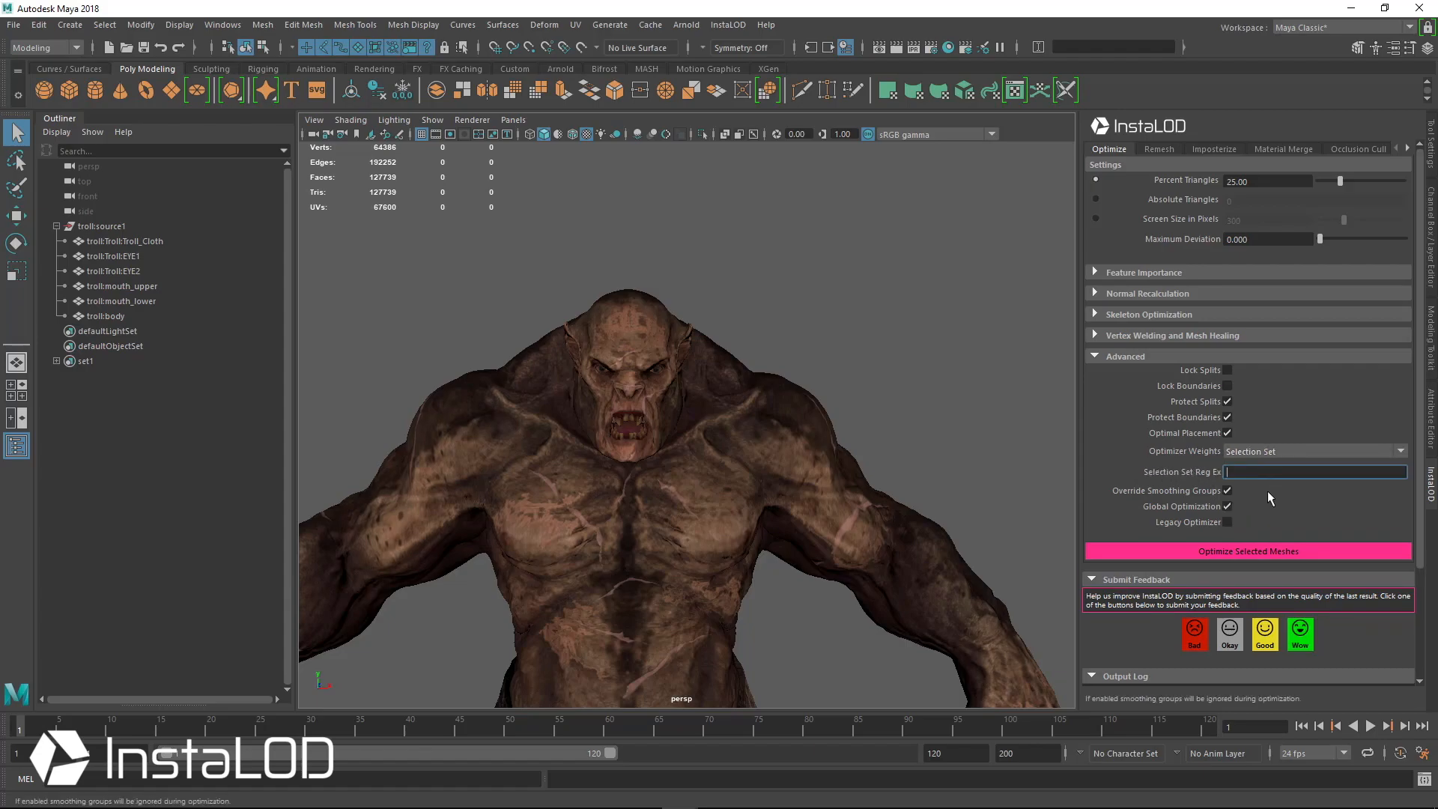
type("set1")
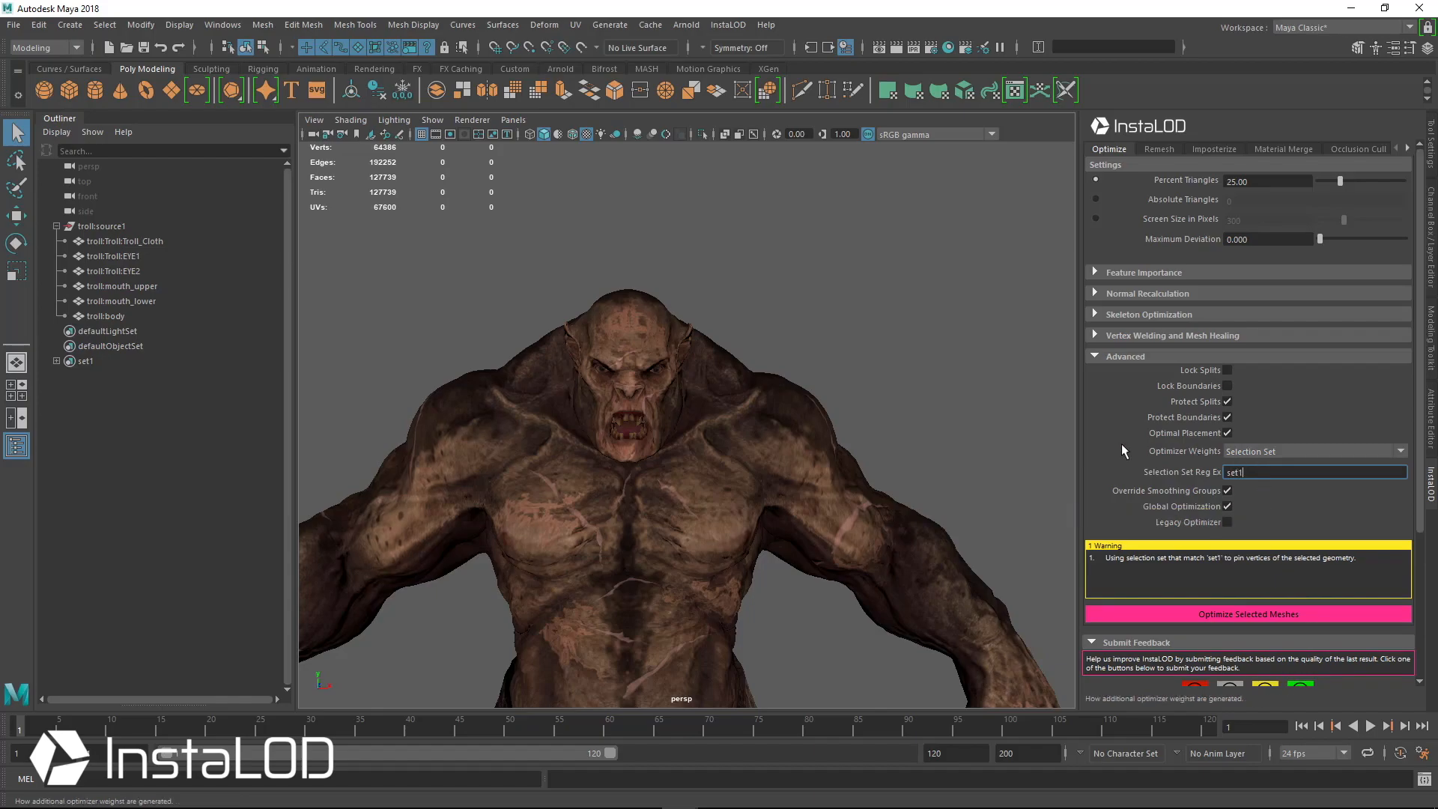
Select the troll:source1 group and run Optimize Selected Meshes
left_click(120, 226)
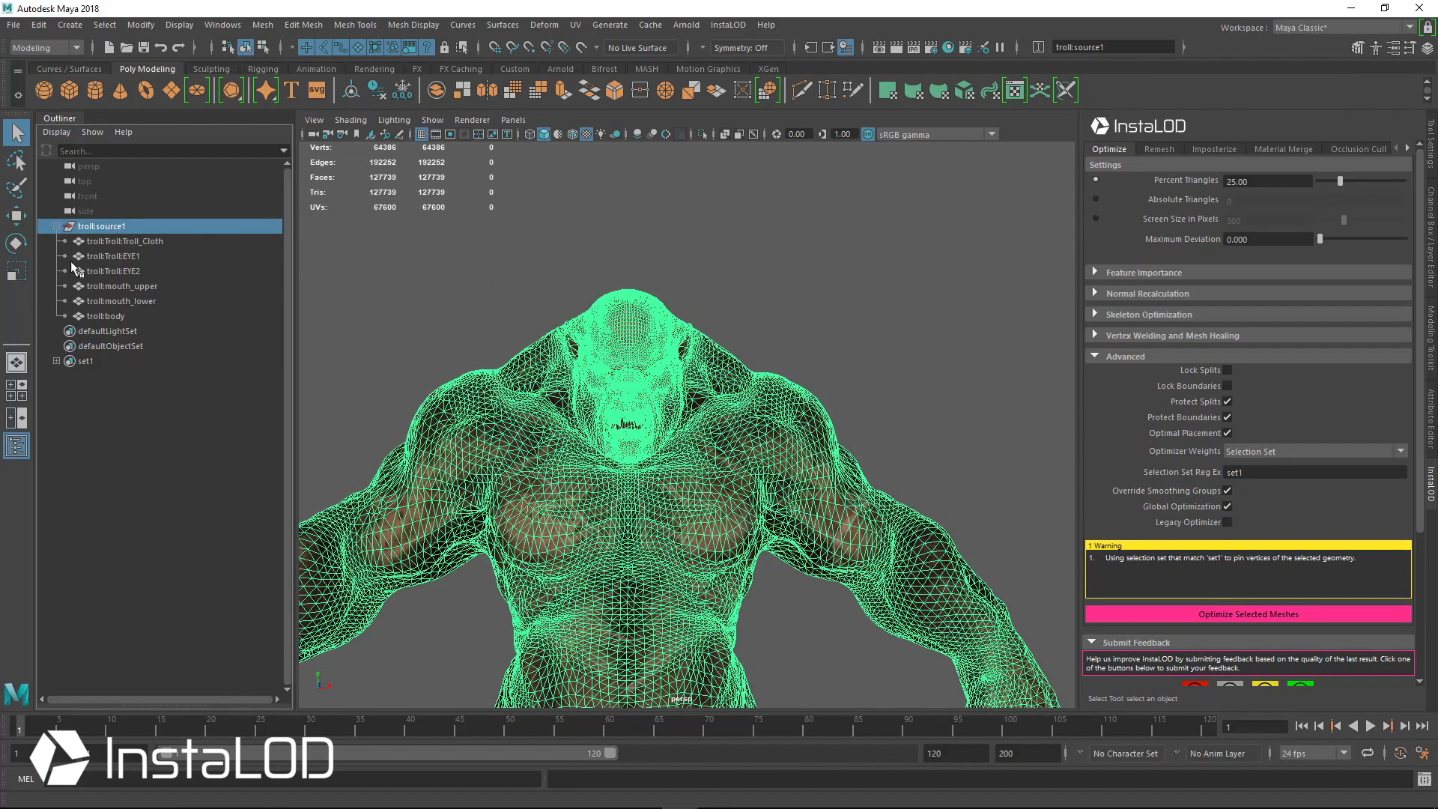
key("f")
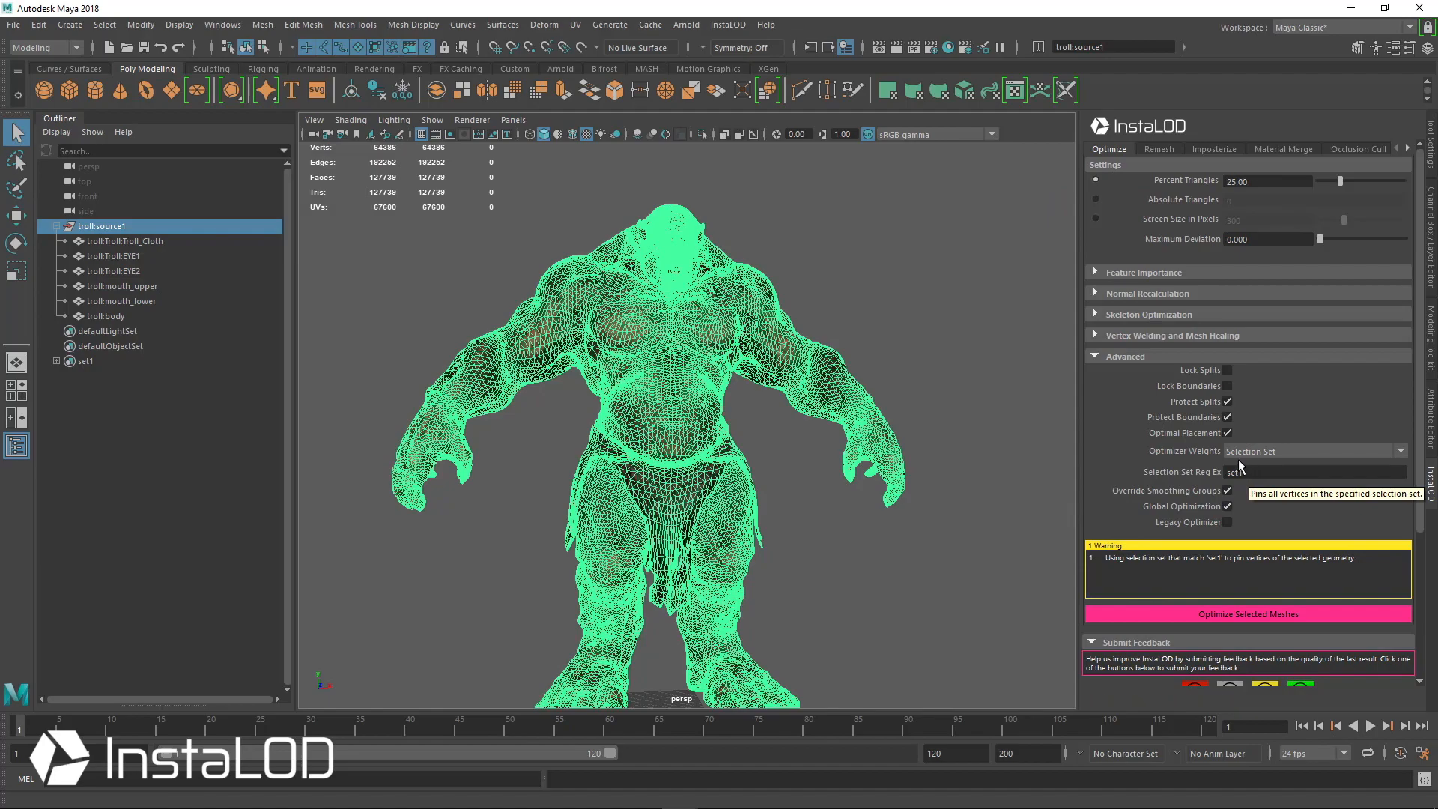
scroll(669, 283, "up", 3)
middle_click_drag(666, 283, 664, 402, "alt")
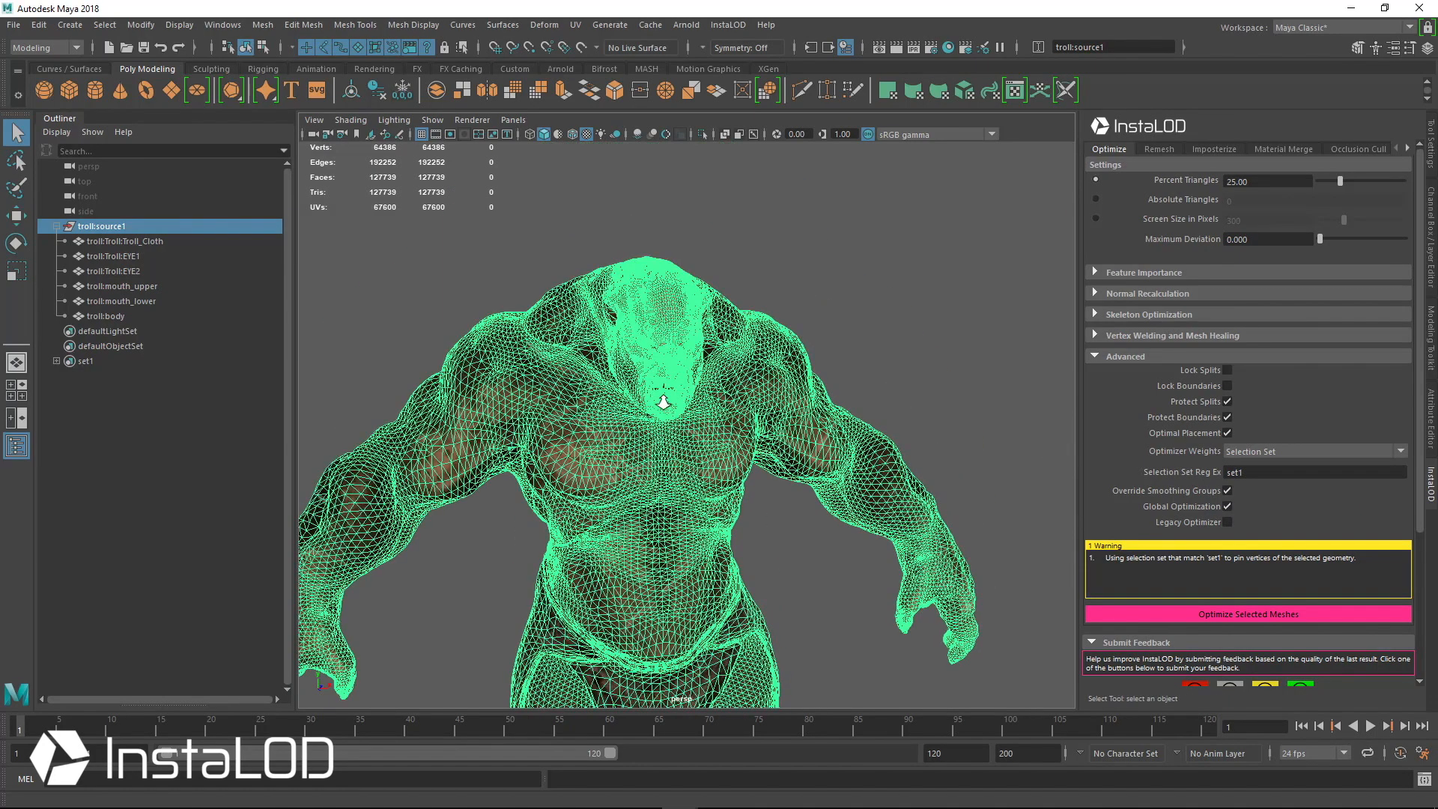
left_click_drag(665, 401, 756, 359, "alt")
scroll(664, 402, "up", 3)
middle_click_drag(738, 308, 731, 371, "alt")
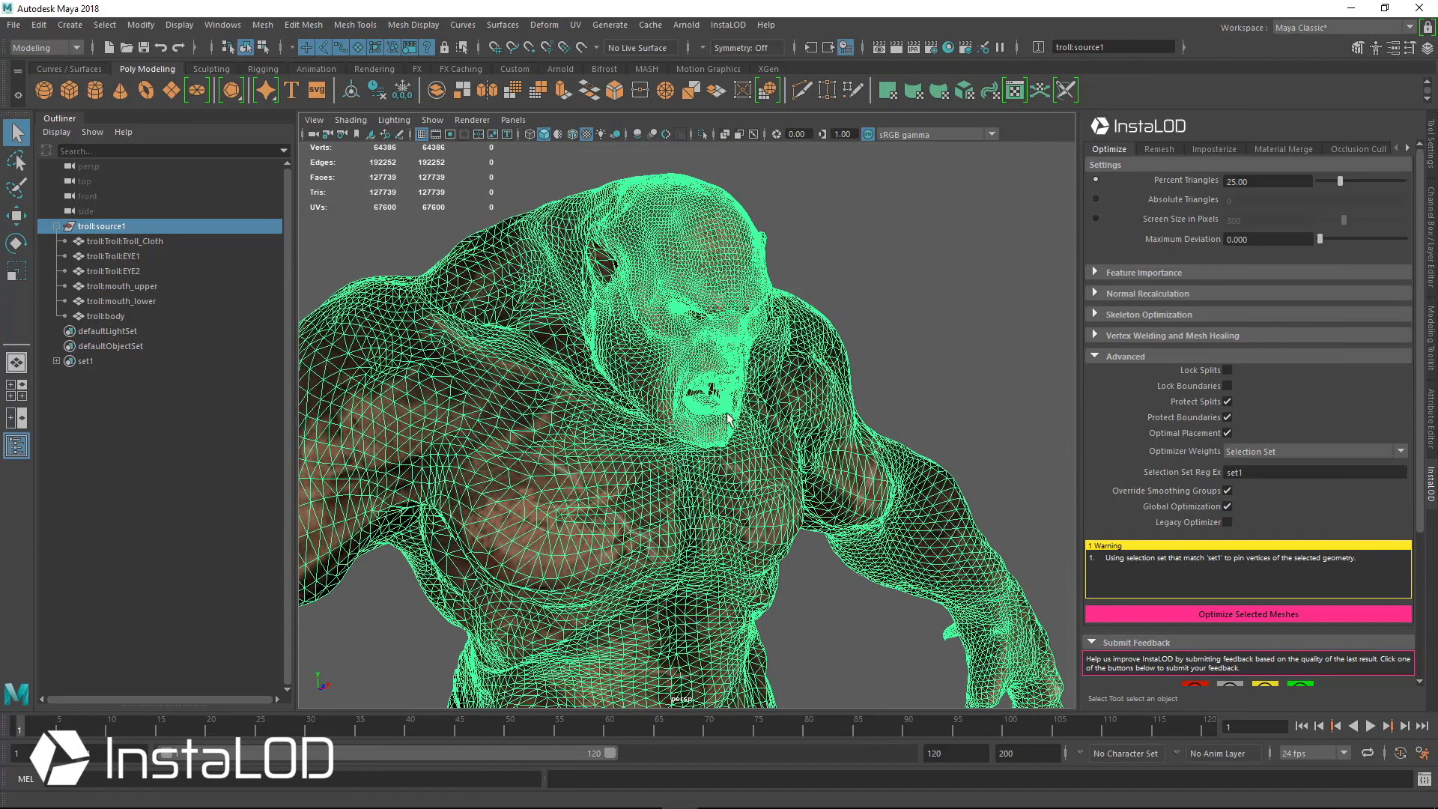
right_click_drag(842, 457, 698, 454, "alt")
middle_click_drag(777, 610, 779, 406, "alt")
left_click_drag(779, 405, 777, 453, "alt")
right_click_drag(776, 453, 681, 457, "alt")
left_click(1254, 613)
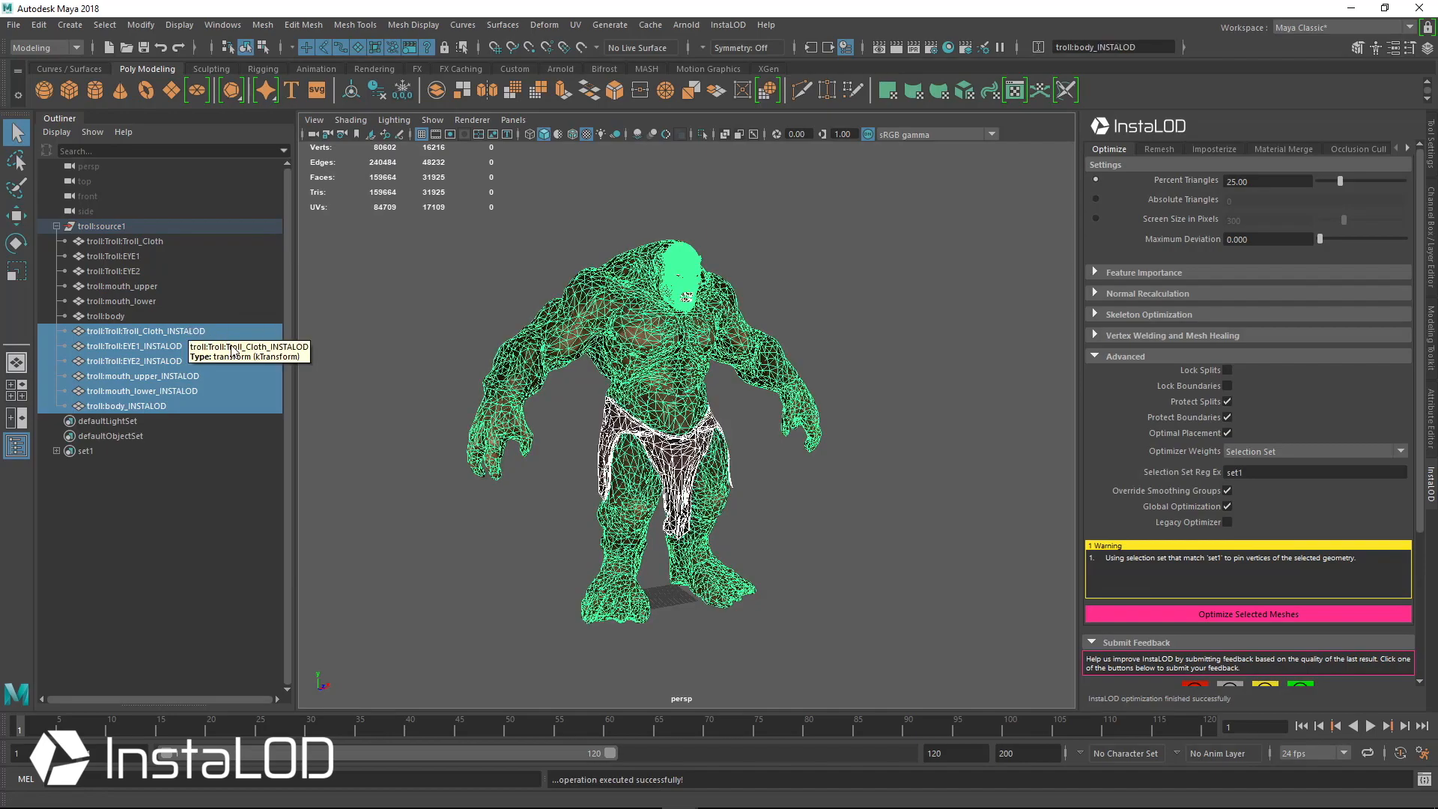
Hide the original troll meshes so only the optimized meshes remain
left_click_drag(660, 399, 524, 390, "alt")
left_click(136, 316)
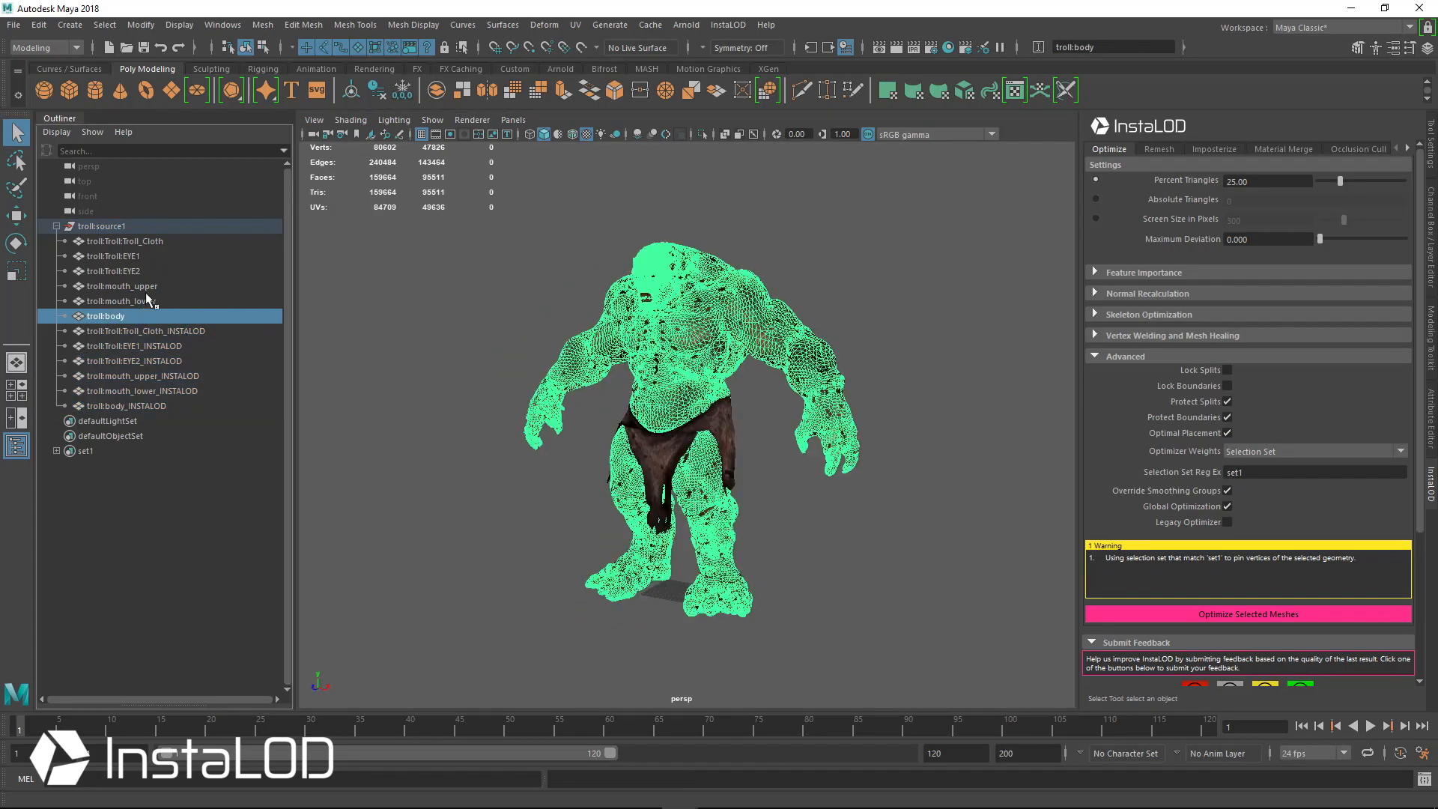
left_click(150, 242, "shift")
key("ctrl+h")
Examine the optimized body's head and face wireframe density up close from several angles
left_click_drag(603, 296, 771, 327, "alt")
scroll(760, 317, "up", 5)
middle_click_drag(711, 320, 716, 407, "alt")
scroll(705, 449, "up", 5)
left_click_drag(716, 407, 798, 331, "alt")
left_click(839, 298)
middle_click_drag(745, 261, 712, 347, "alt")
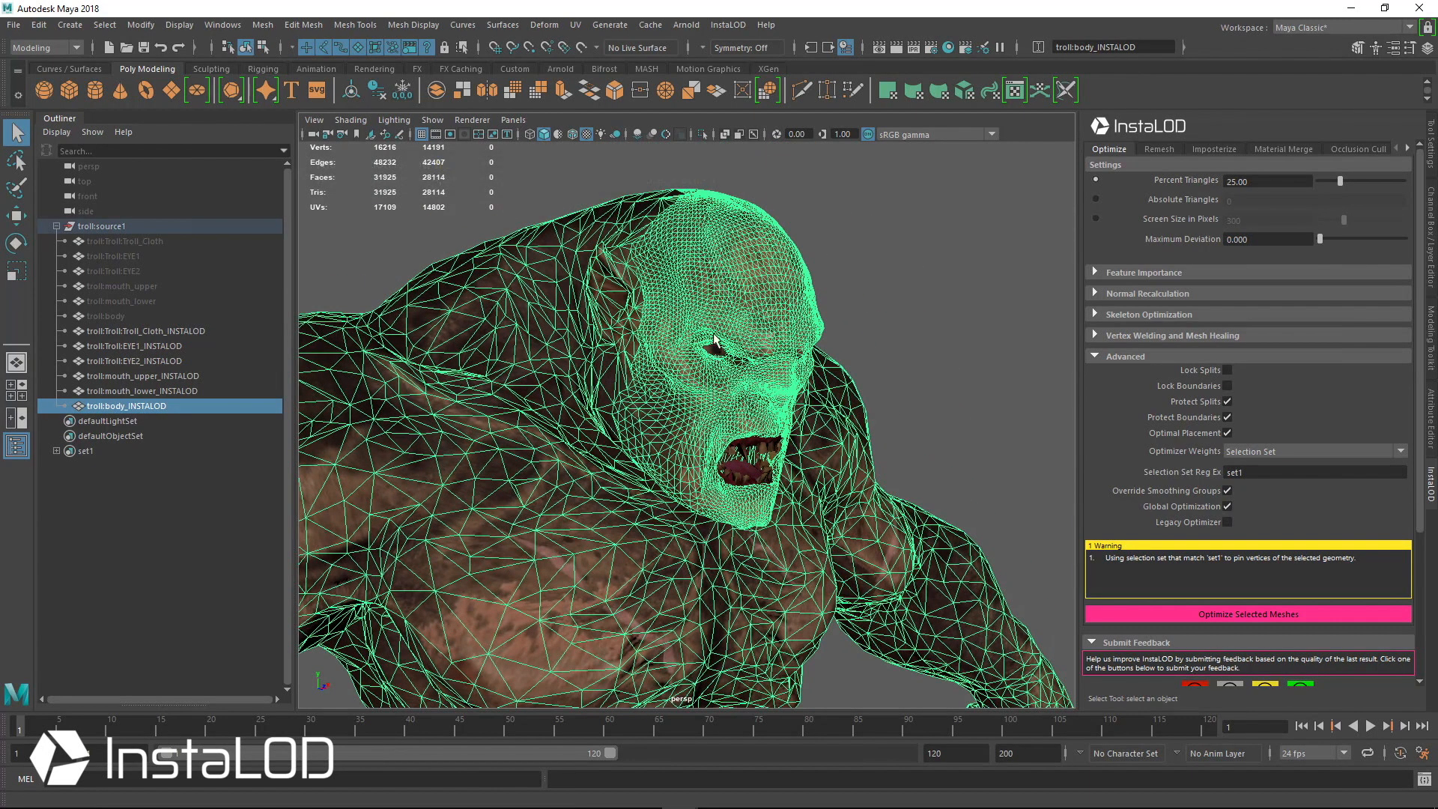
left_click_drag(736, 464, 805, 539, "alt")
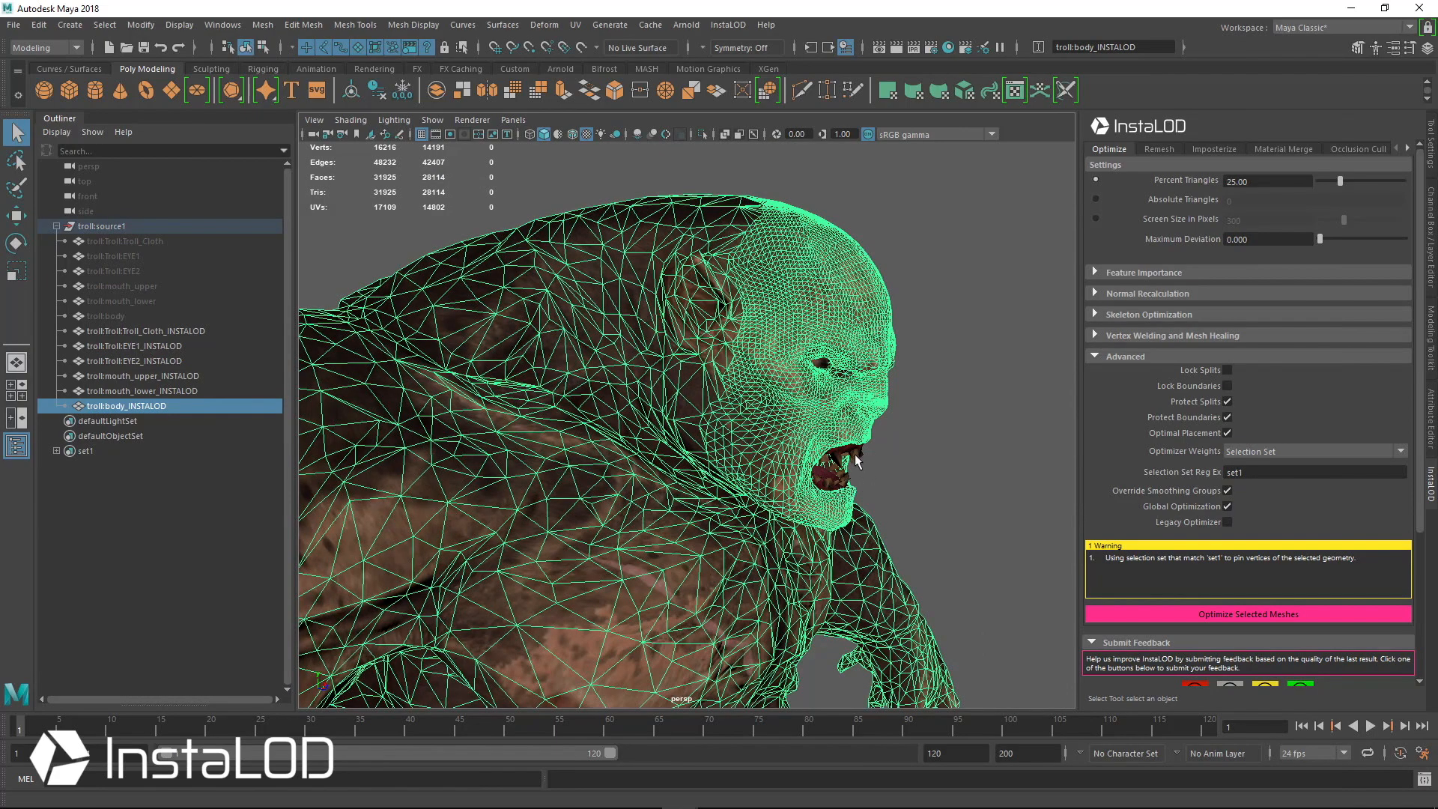
left_click_drag(915, 465, 502, 277, "alt")
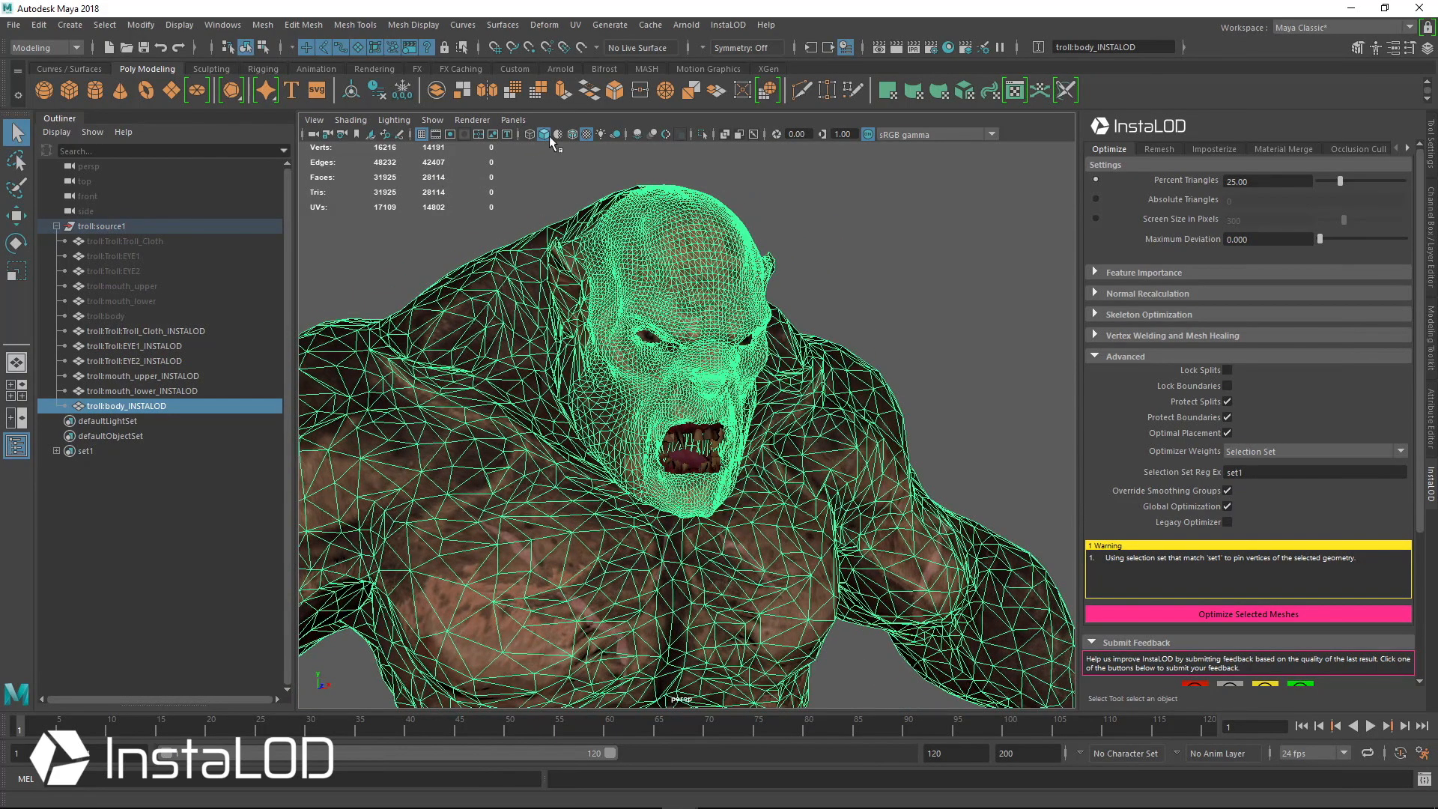
left_click(584, 134)
left_click(904, 268)
left_click_drag(904, 269, 820, 361, "alt")
left_click(626, 338)
left_click_drag(617, 352, 776, 319, "alt")
right_click_drag(920, 522, 756, 405, "alt")
left_click_drag(880, 479, 794, 492, "alt")
middle_click_drag(891, 592, 794, 422, "alt")
right_click_drag(794, 422, 646, 376, "alt")
middle_click_drag(667, 418, 712, 393, "alt")
right_click_drag(712, 394, 588, 349, "alt")
left_click_drag(588, 349, 616, 355, "alt")
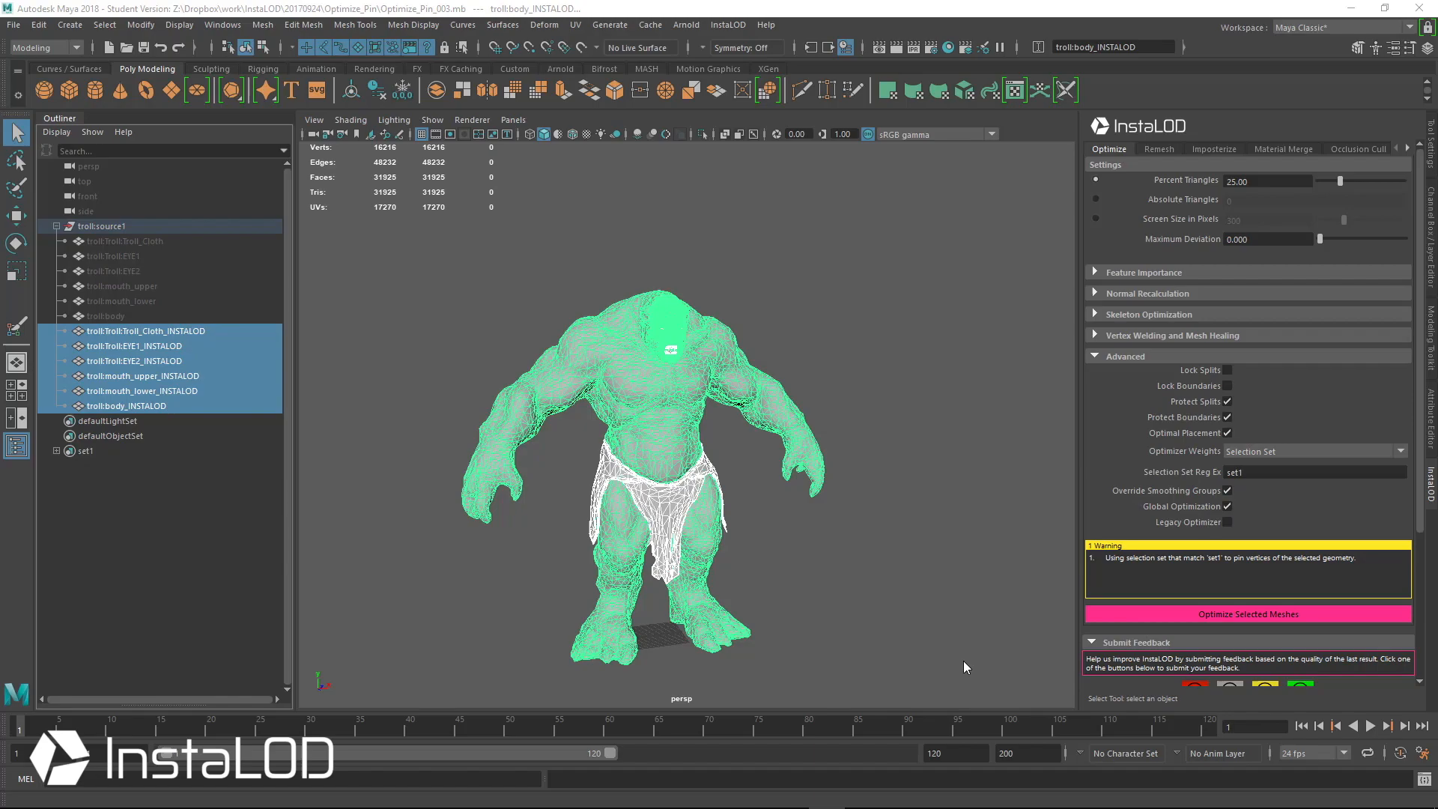
Delete the optimized meshes and unhide the original troll meshes
middle_click_drag(344, 336, 357, 316, "alt")
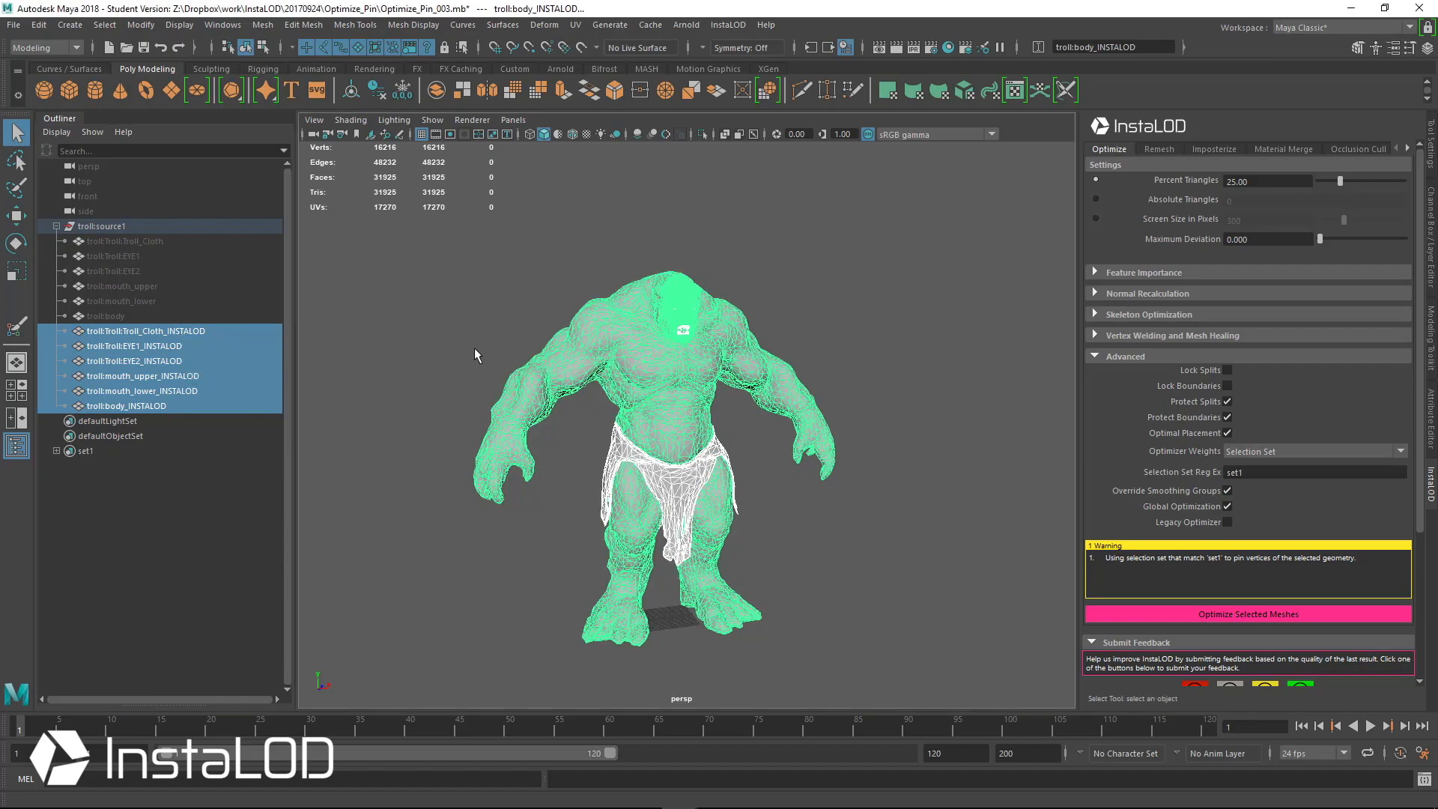
key("Delete")
left_click_drag(168, 245, 136, 316)
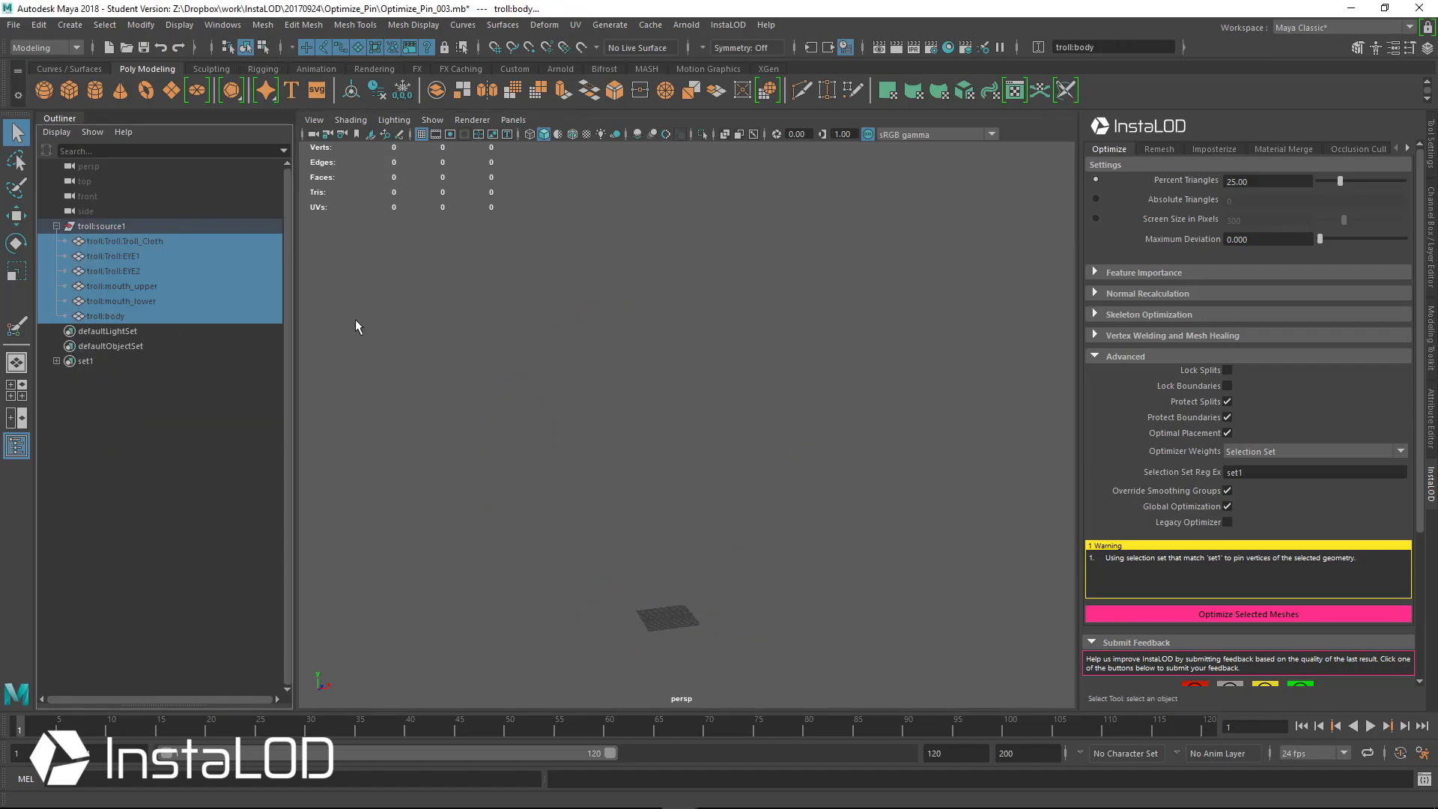
key("shift+h")
Turn on textured shaded display and select the troll's body mesh, zoomed on its head
scroll(822, 325, "up", 2)
scroll(821, 329, "up", 5)
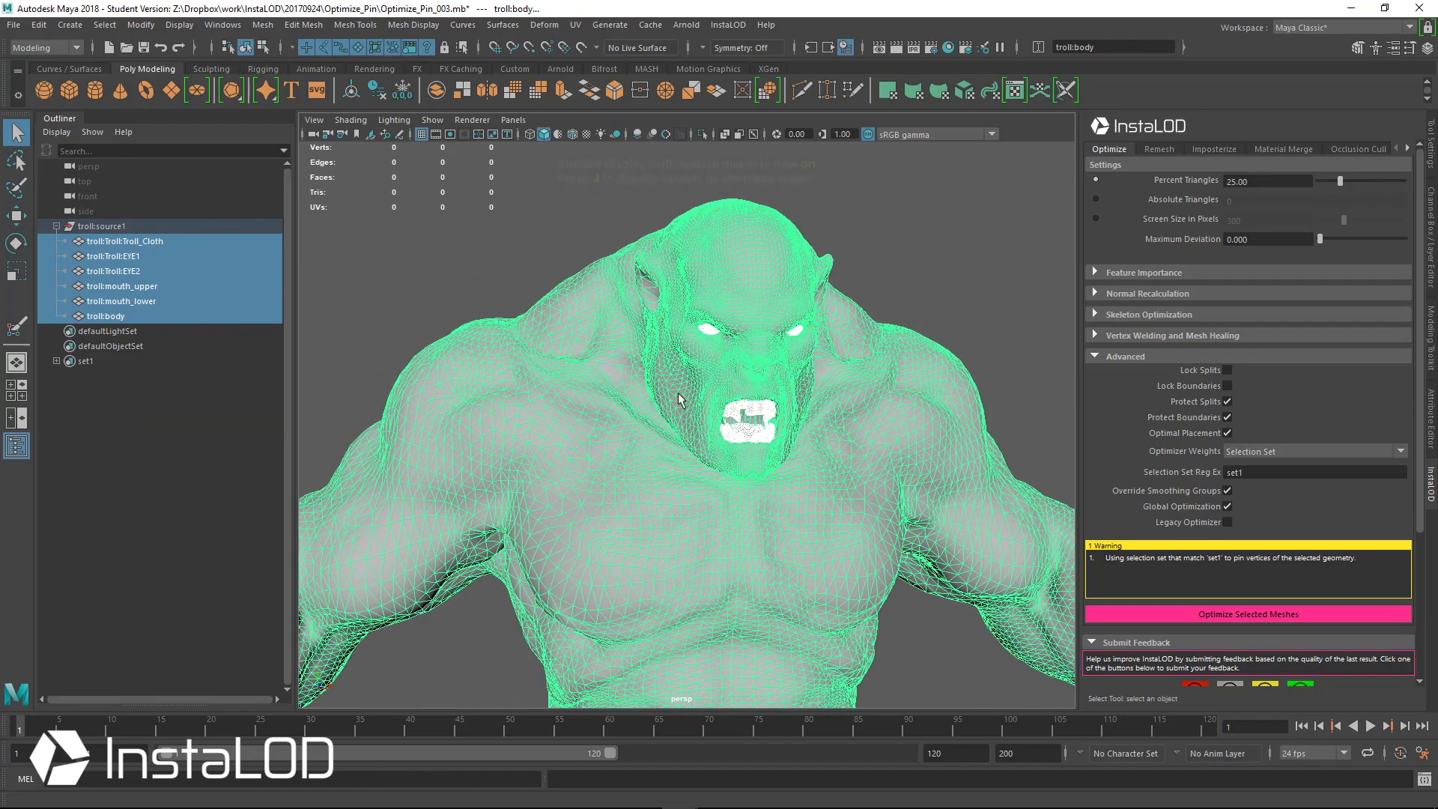
key("6")
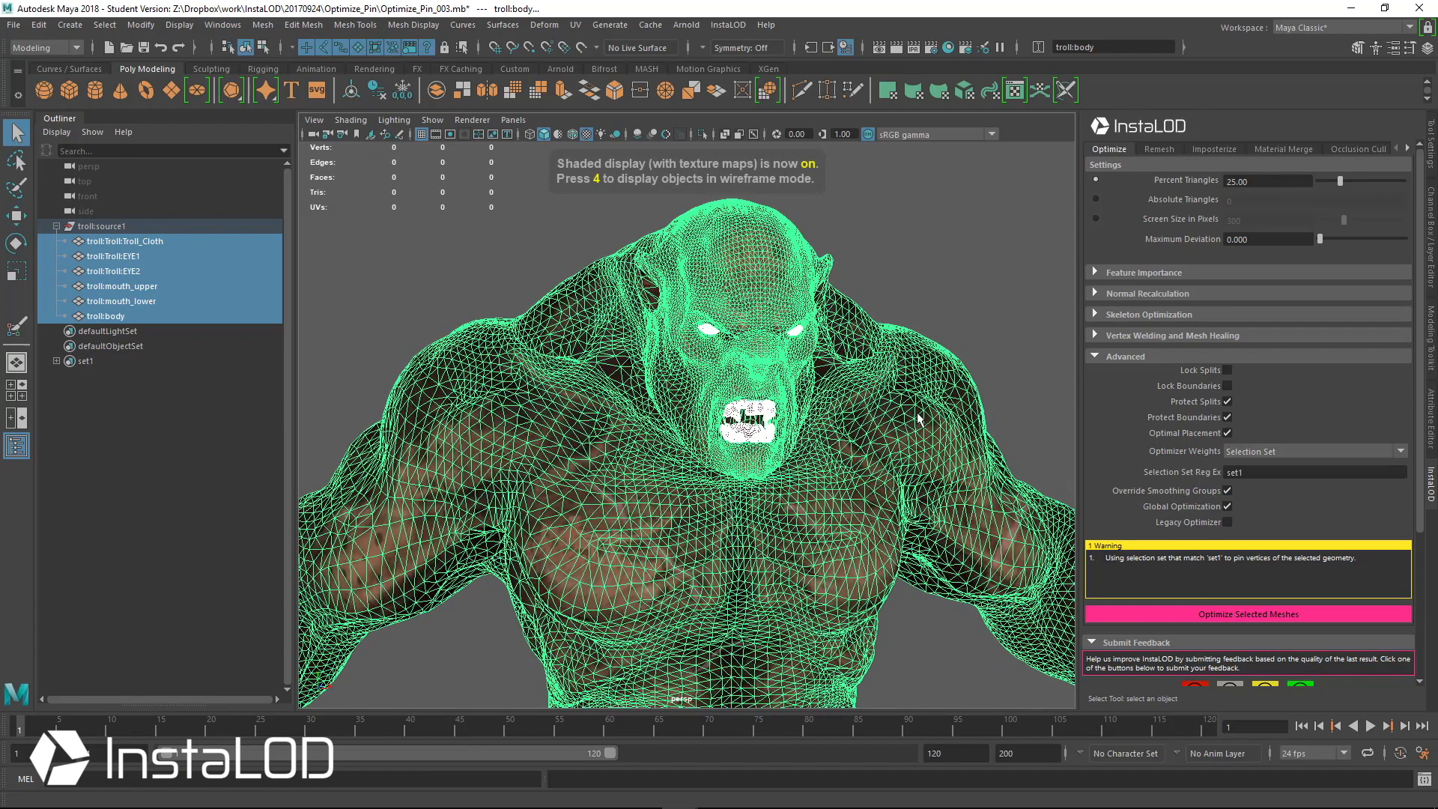
middle_click_drag(813, 302, 776, 363, "alt")
scroll(683, 345, "up", 4)
left_click(781, 311)
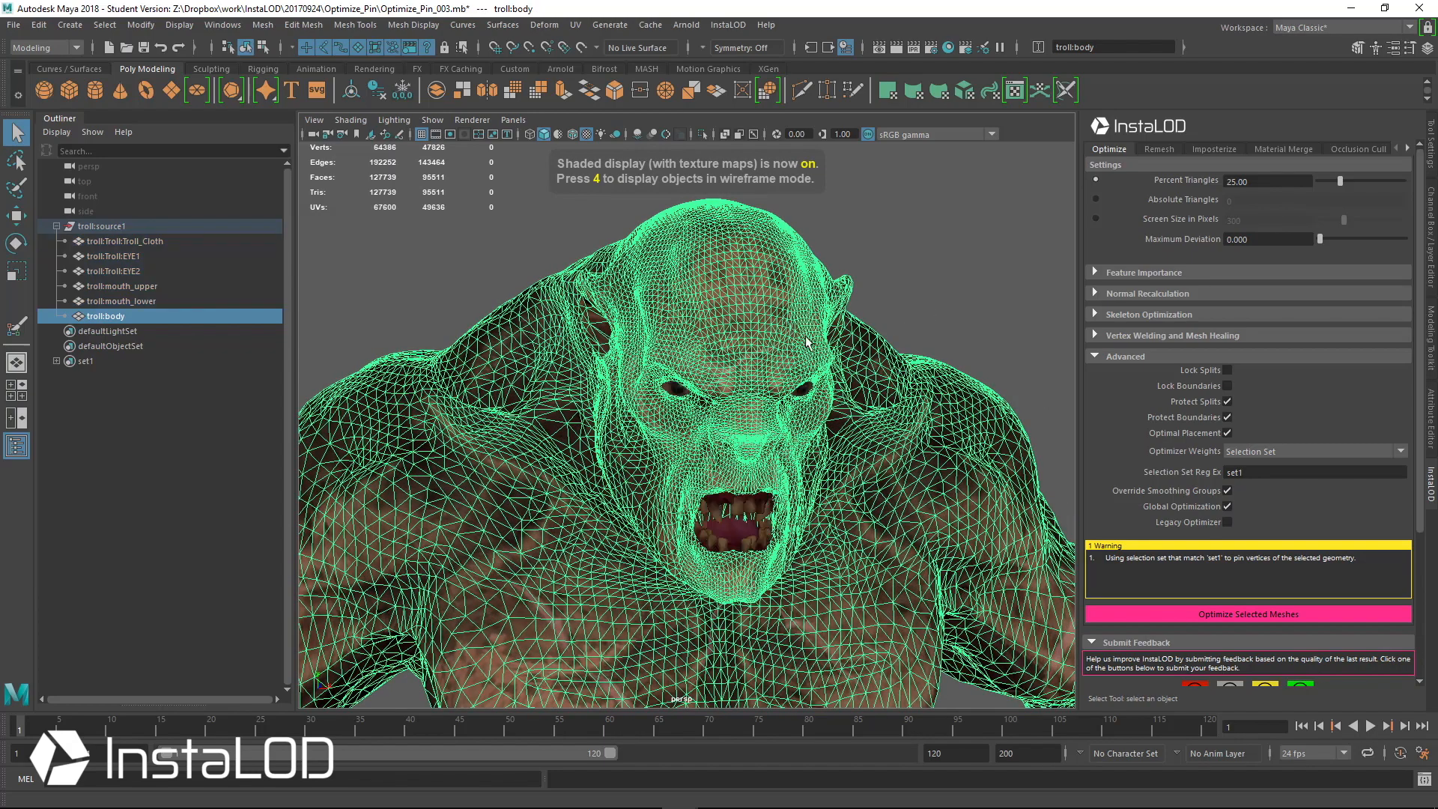
left_click_drag(781, 311, 752, 308, "alt")
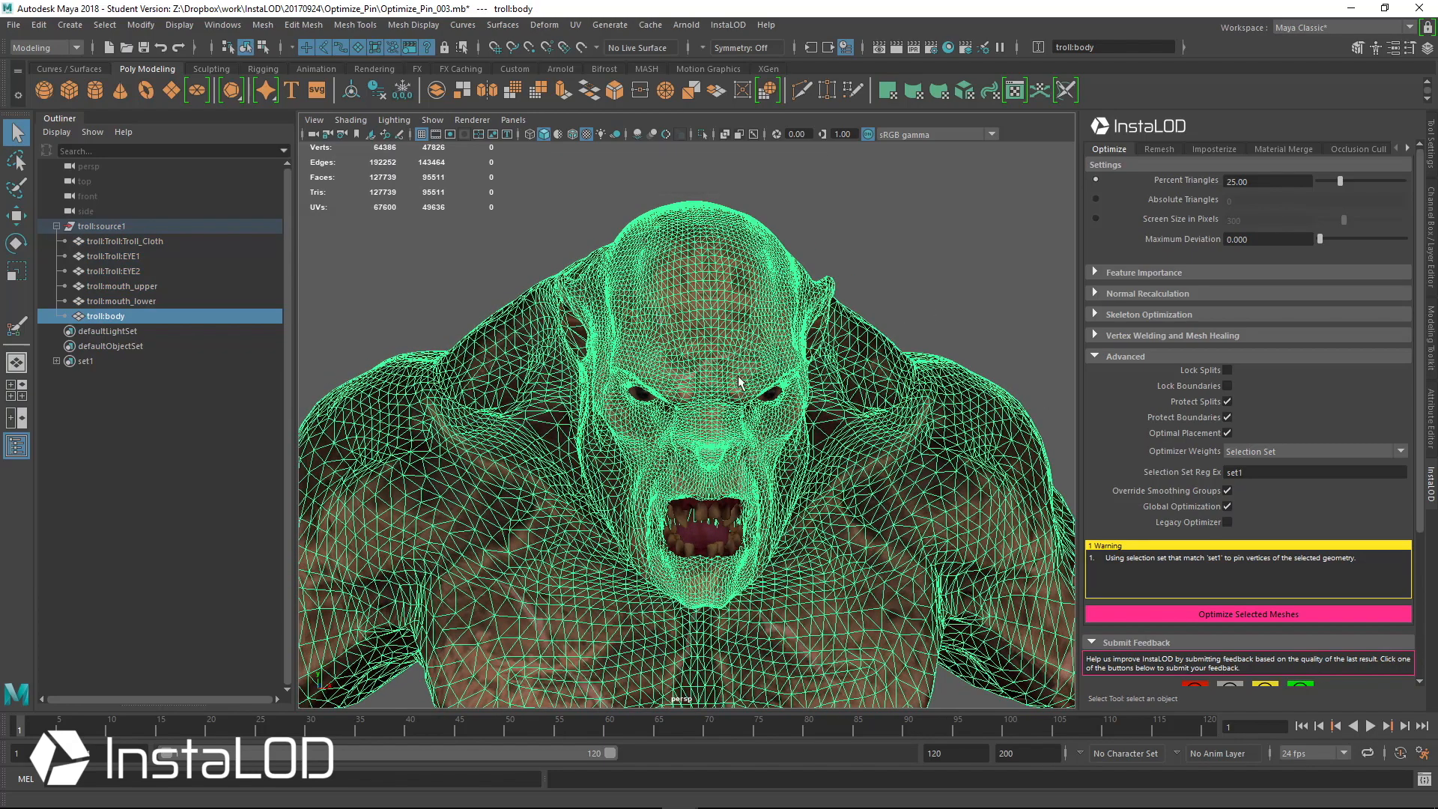
Paint blue vertex color over the troll's forehead, brow and nose with the Paint Vertex Color Tool
left_click(424, 25)
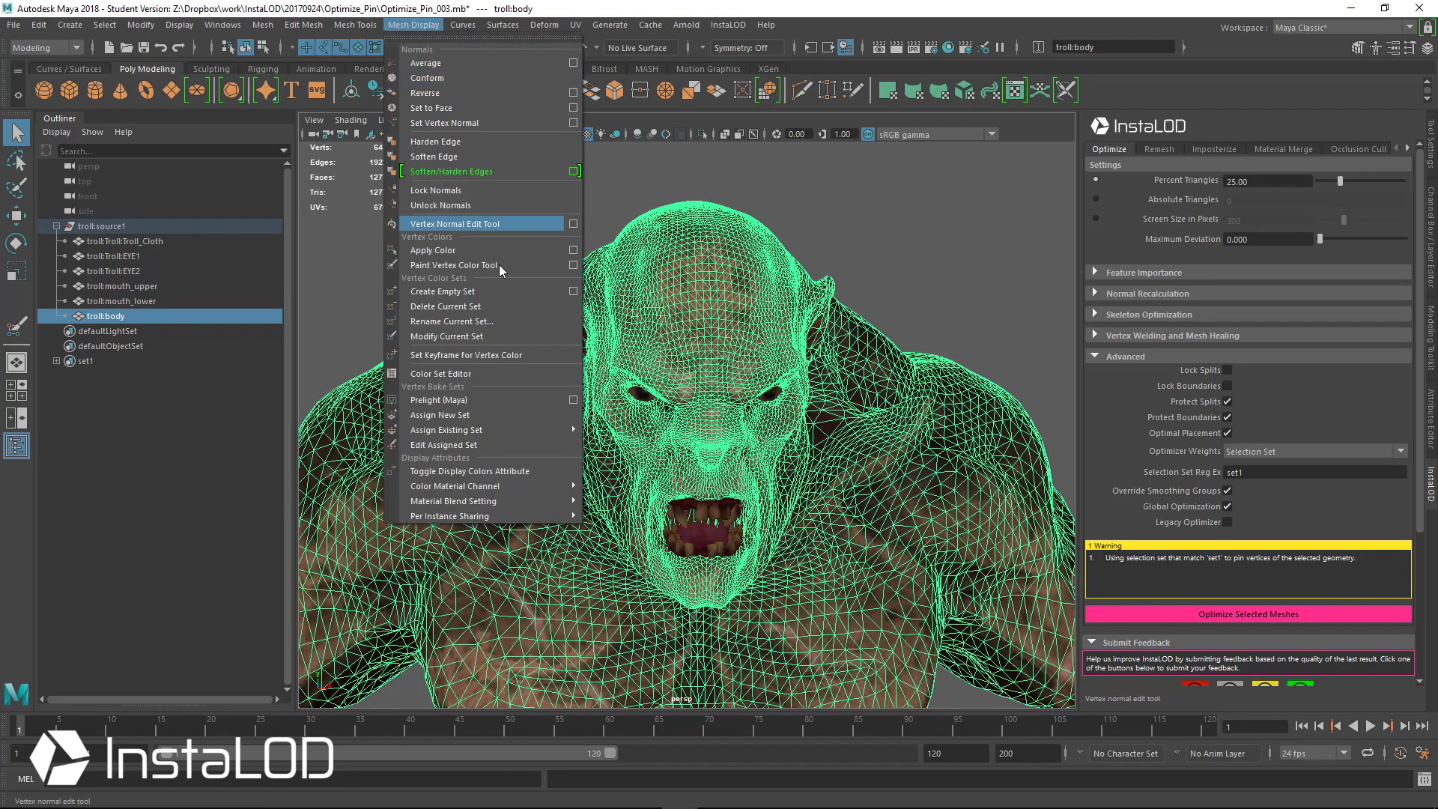
left_click(575, 266)
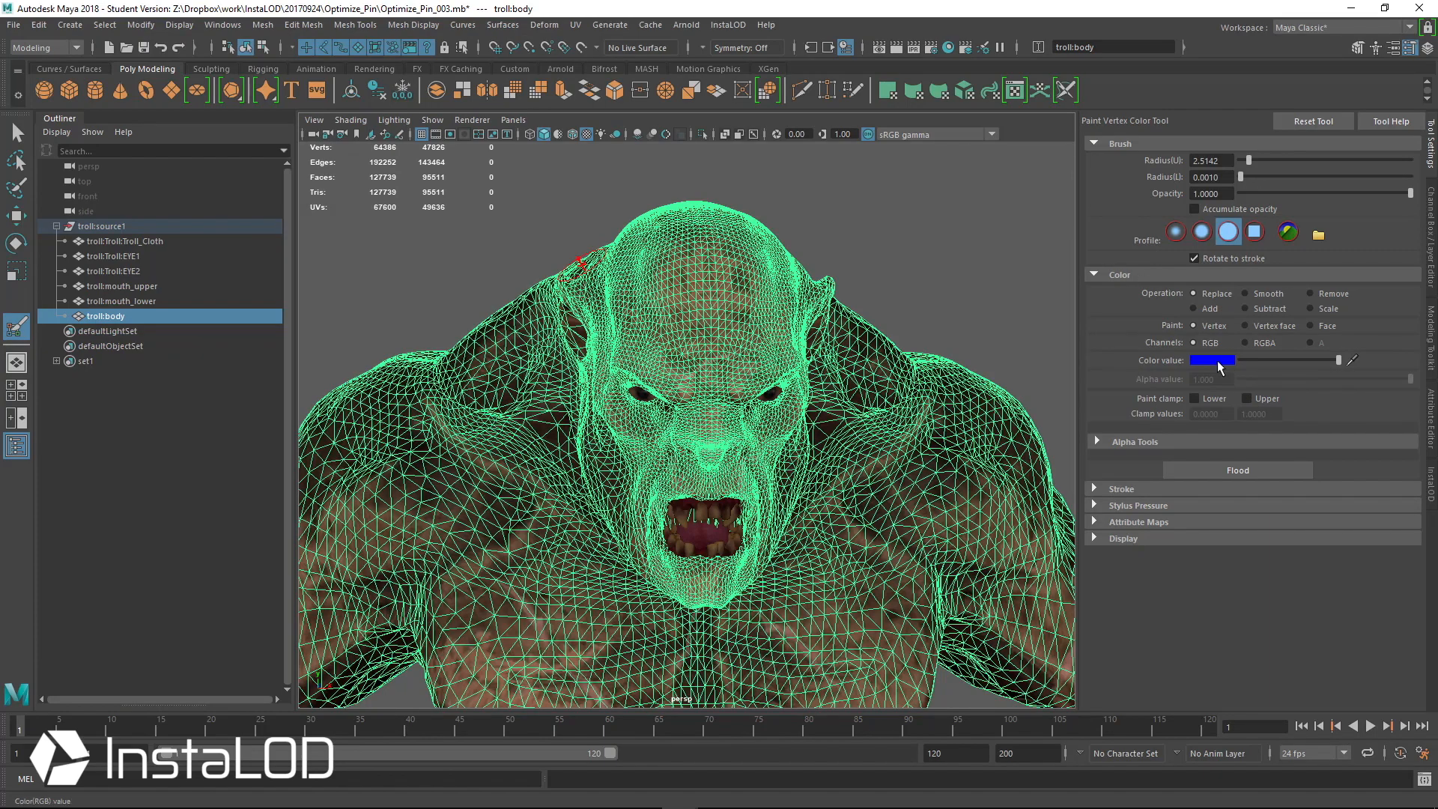
left_click(1217, 362)
left_click_drag(627, 340, 785, 353)
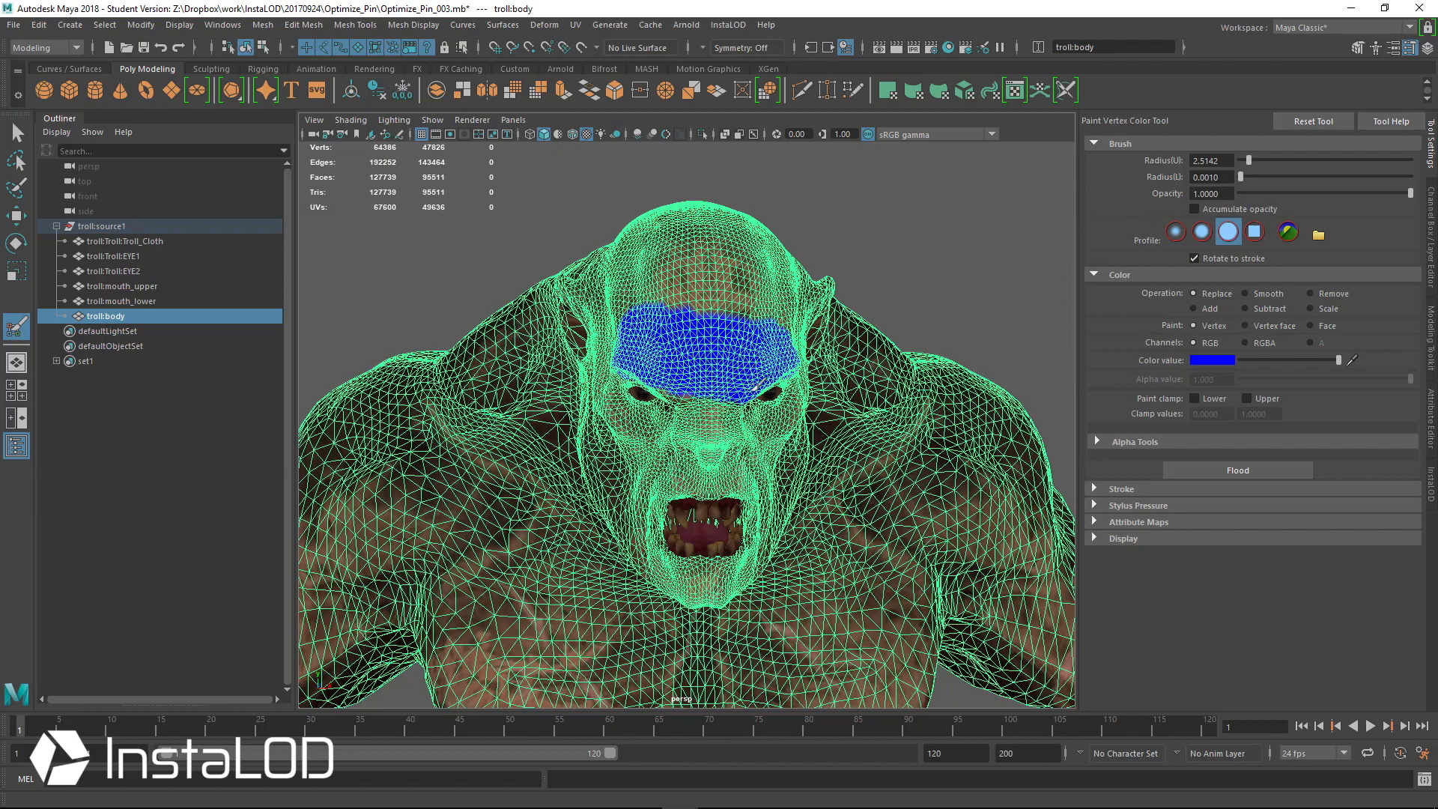
mouse_move(691, 408)
left_mouse_down()
mouse_move(708, 461)
mouse_move(700, 425)
left_mouse_up()
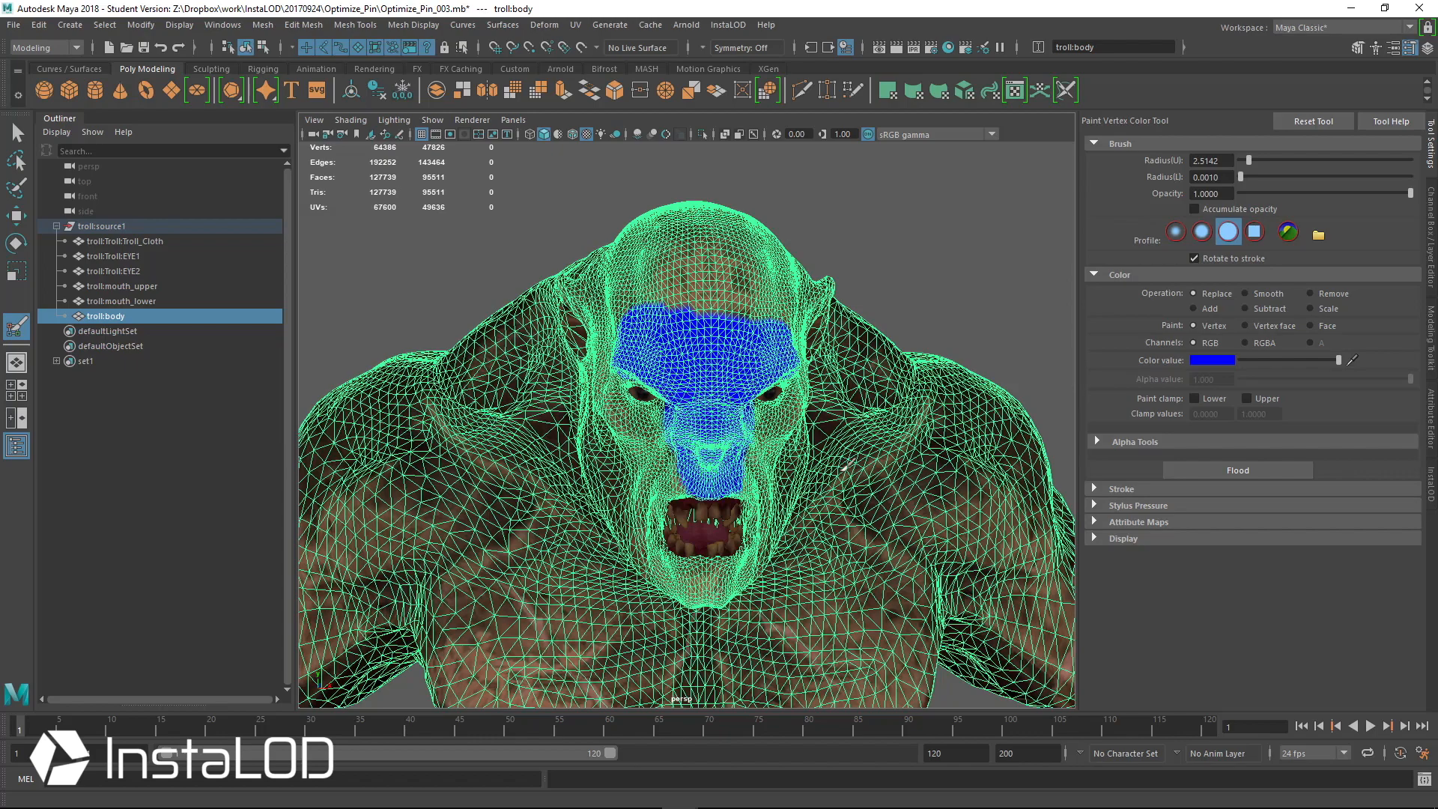
mouse_move(822, 427)
left_mouse_down("alt")
mouse_move(775, 387)
mouse_move(756, 342)
left_mouse_up("alt")
mouse_move(631, 263)
left_mouse_down()
mouse_move(733, 266)
mouse_move(751, 343)
left_mouse_up()
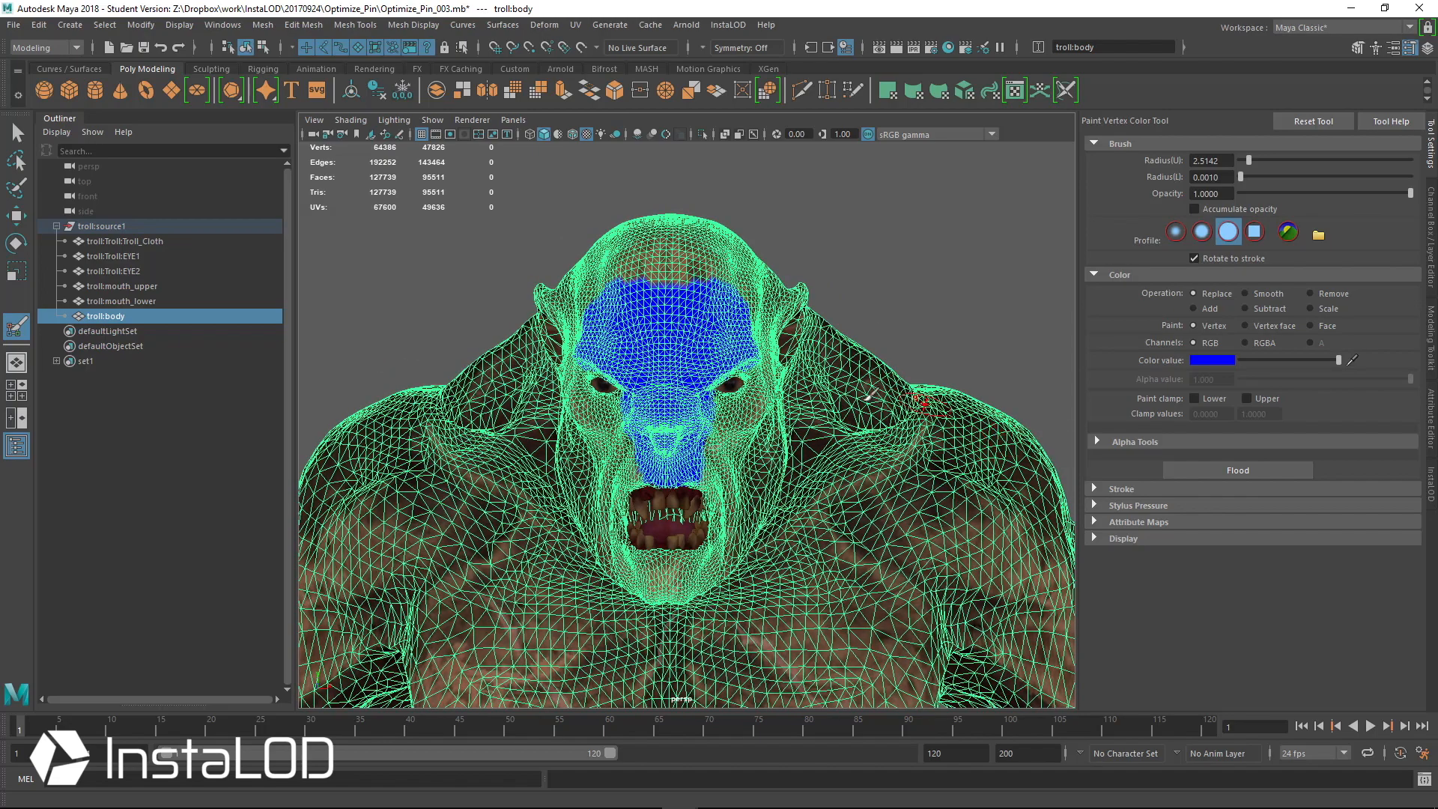
In the InstaLOD optimize settings, set Optimizer Weights to Color Set and open the Color Set Reg Ex field
left_click(1429, 481)
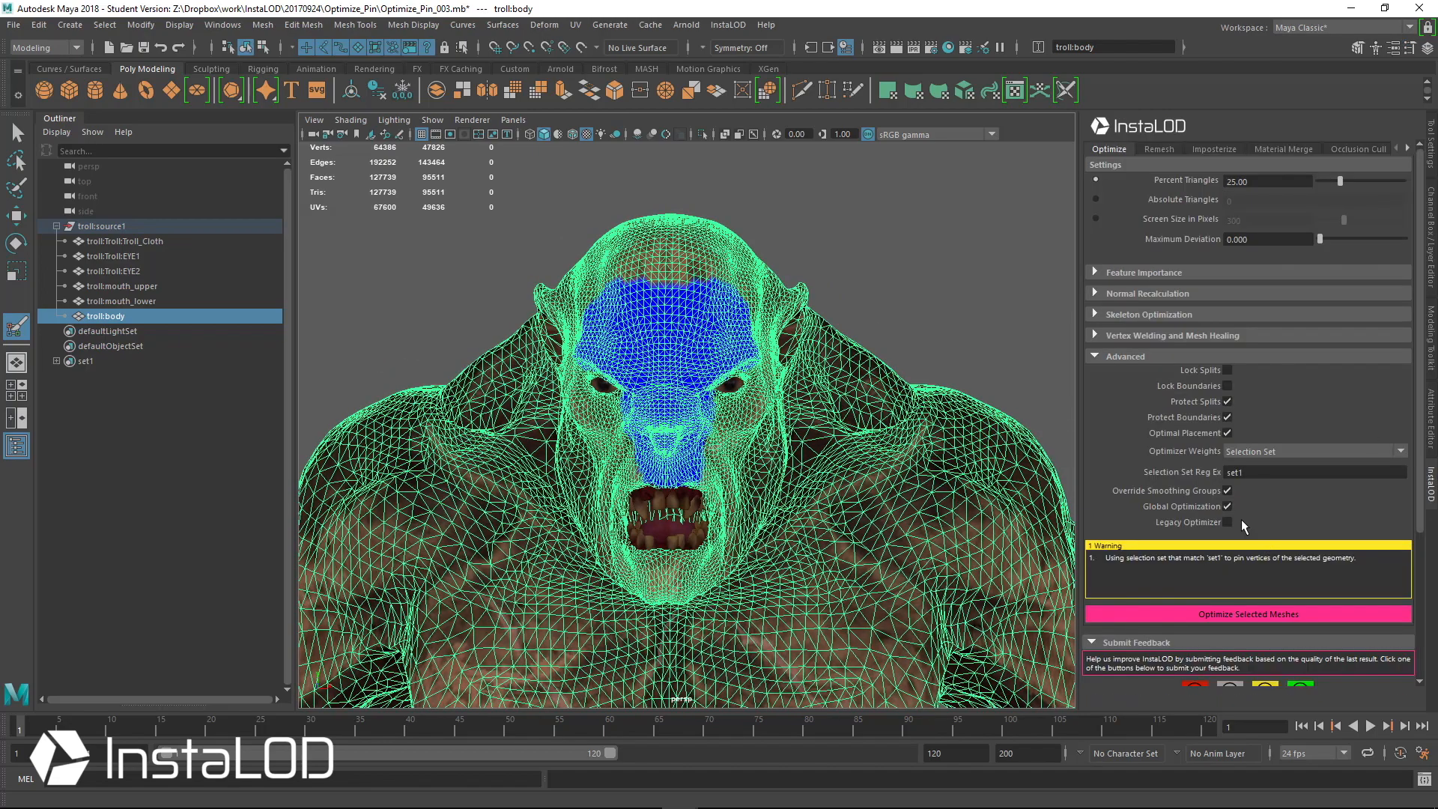
left_click(1271, 451)
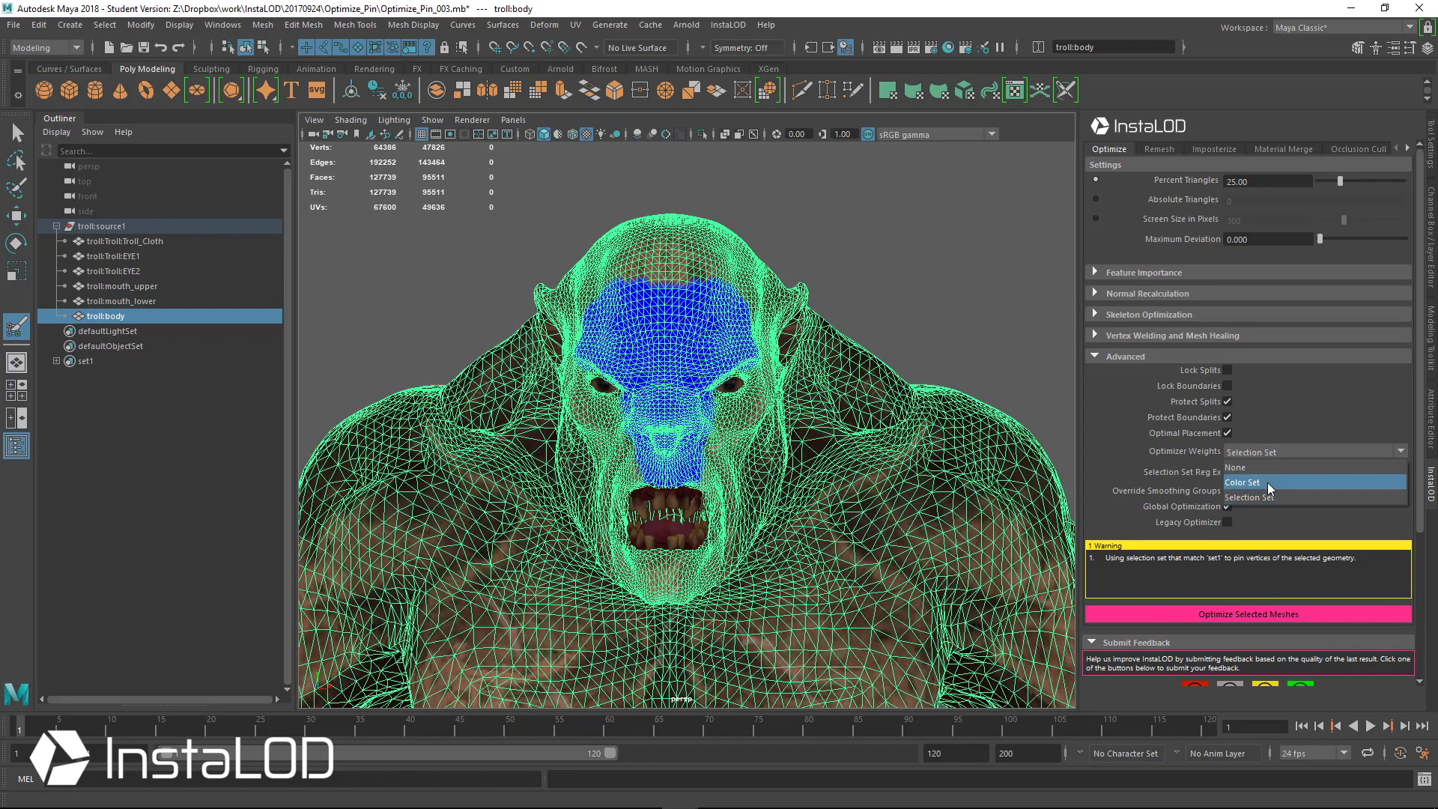
left_click(1270, 484)
left_click(1243, 472)
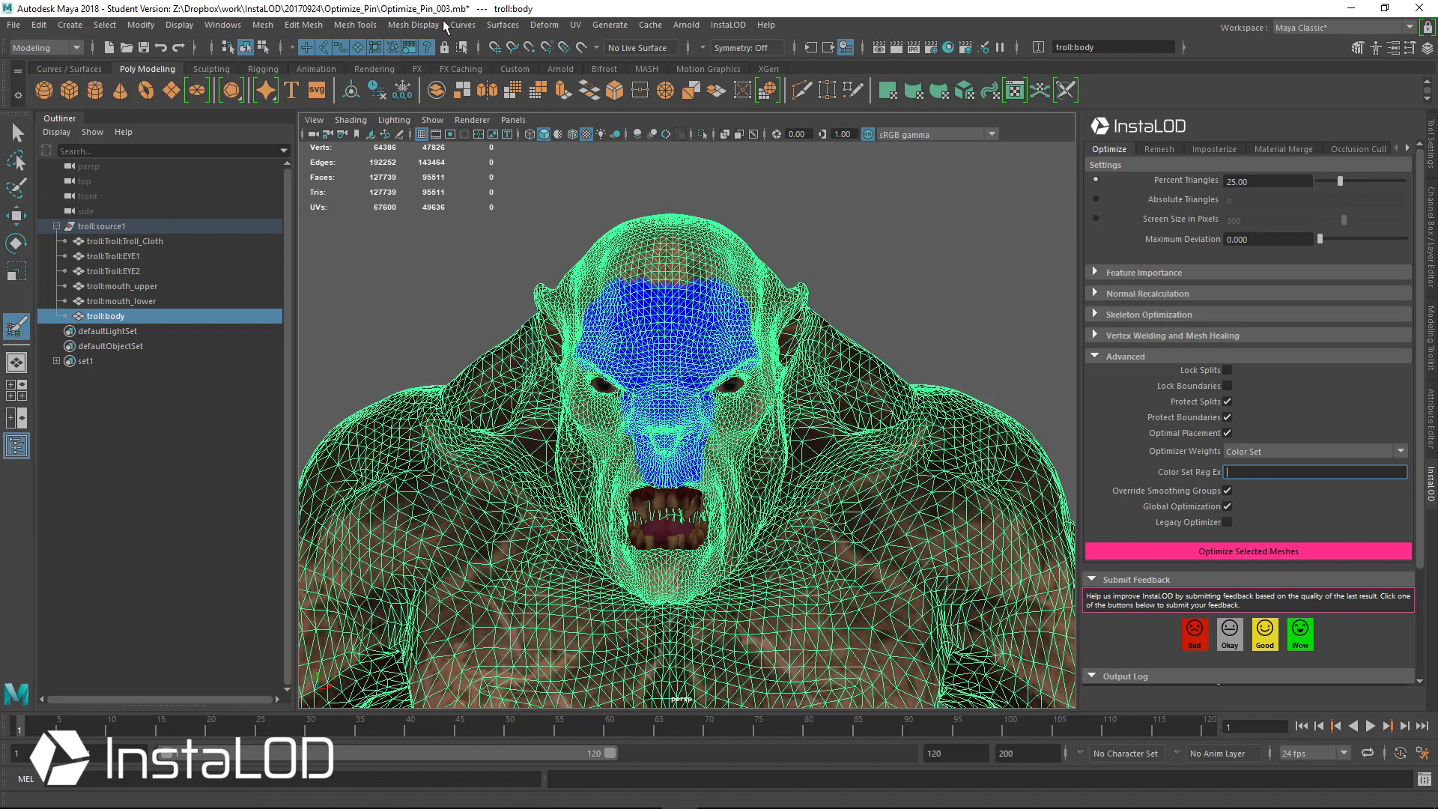
Copy the body's color set name from the Color Set Editor and enter colorSet1 as the Color Set Reg Ex
left_click(414, 24)
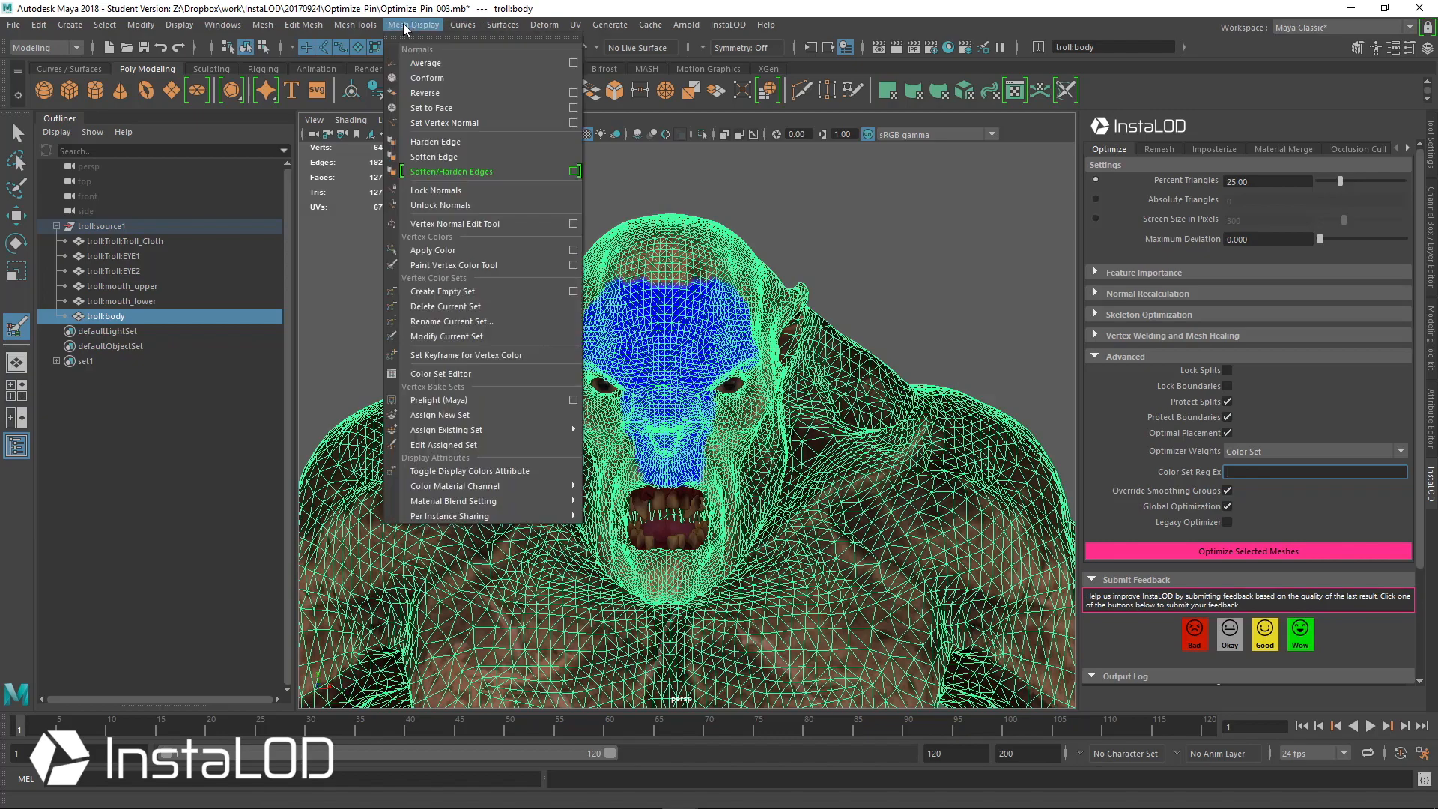
left_click(491, 370)
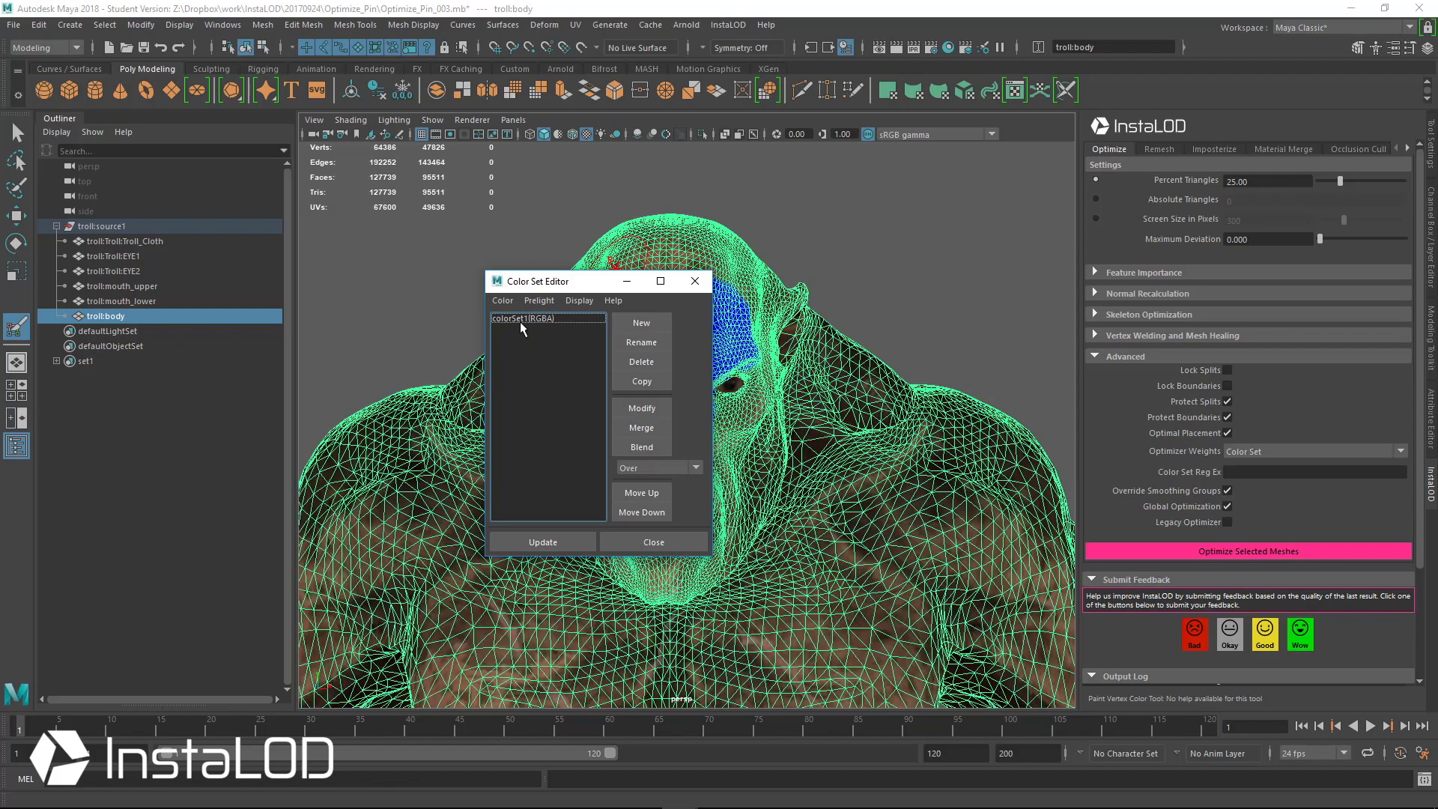
left_click(557, 319)
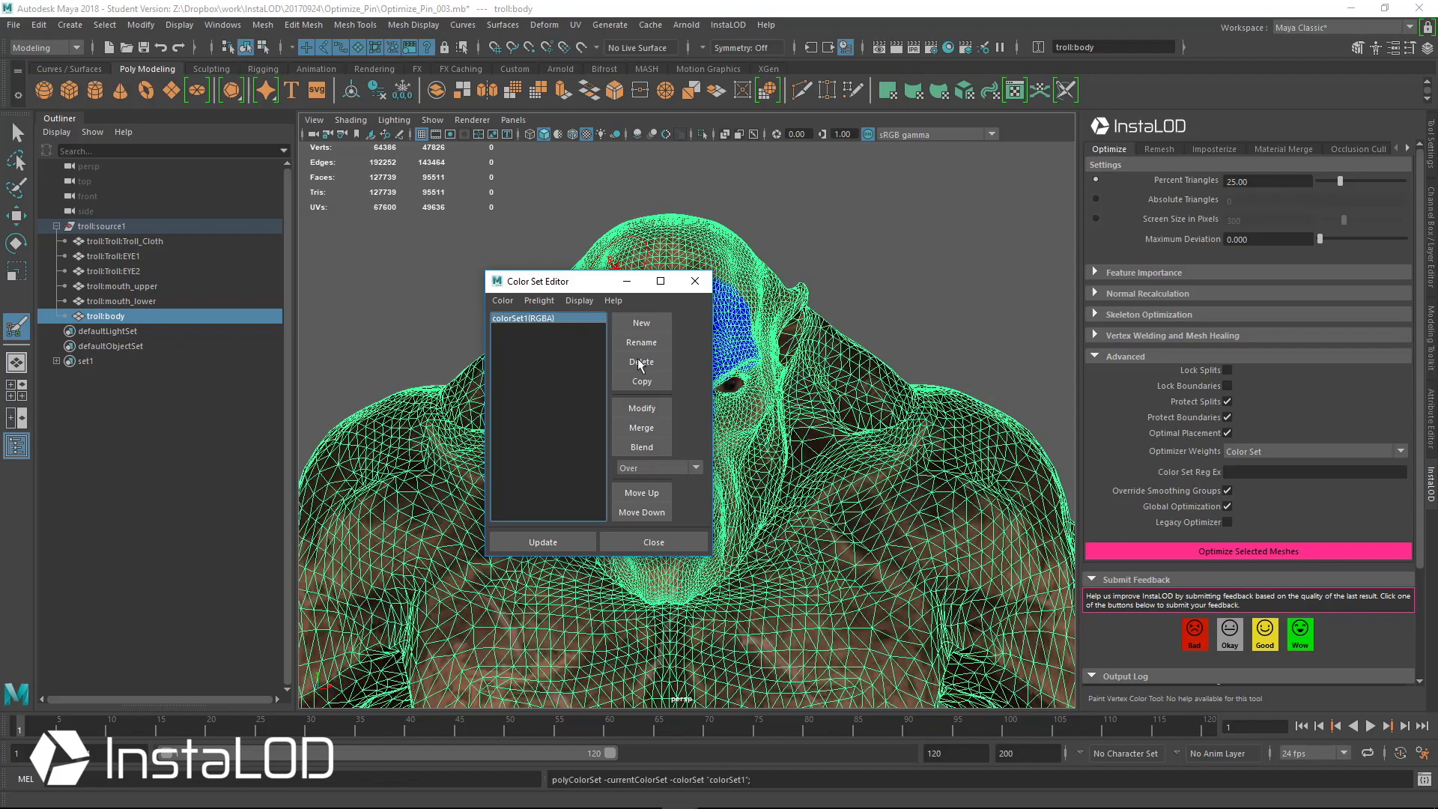
left_click(632, 343)
key("ctrl+c")
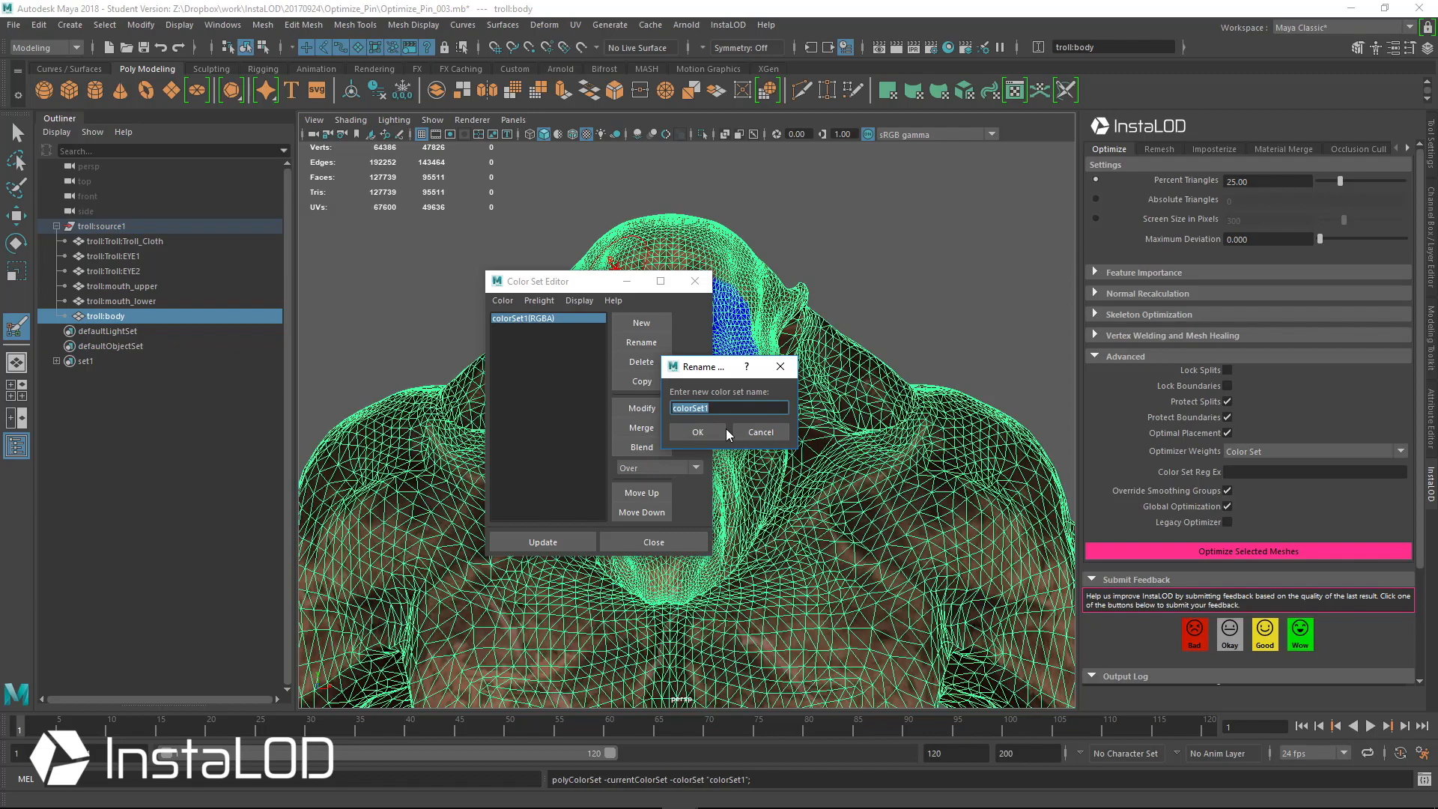
left_click(713, 432)
left_click(648, 542)
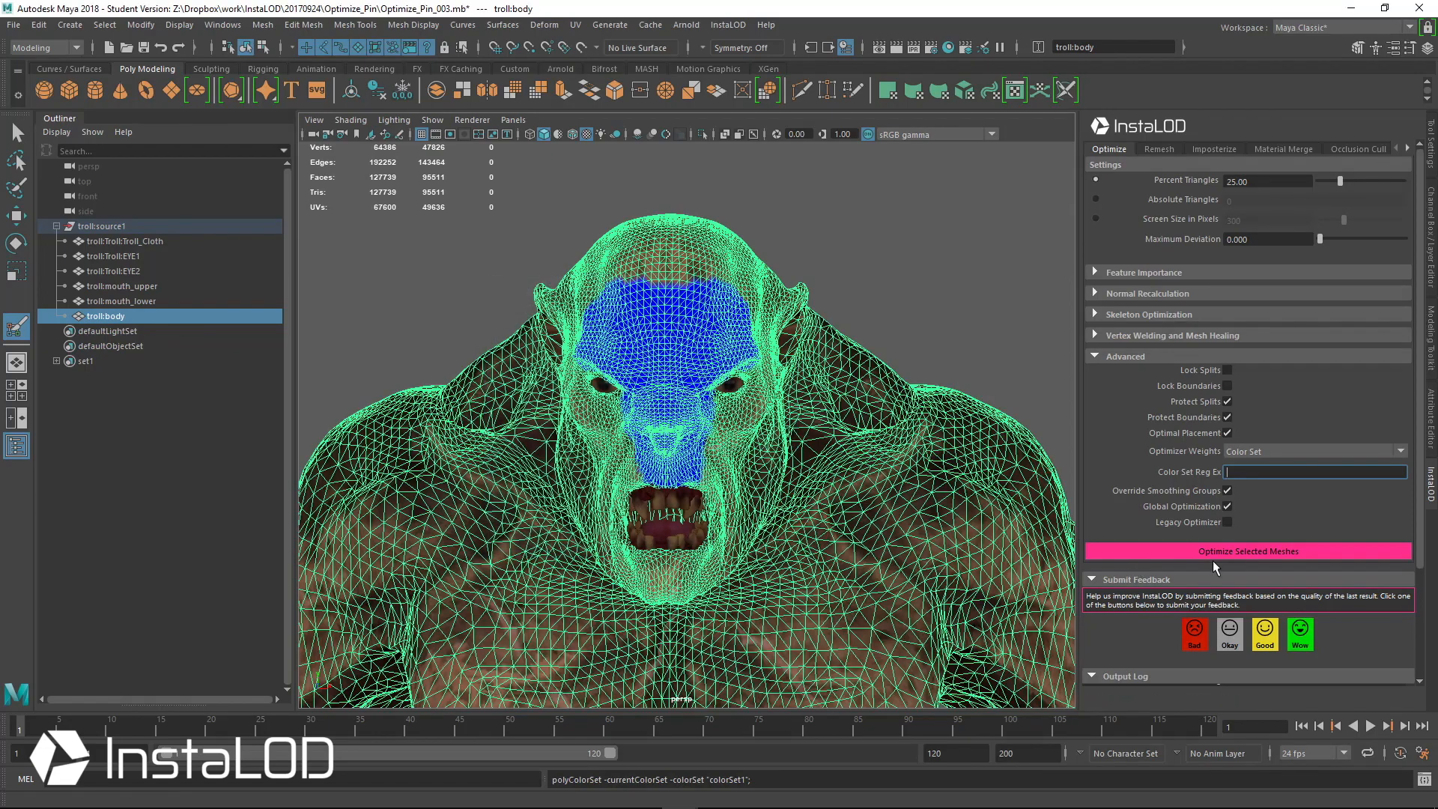
key("ctrl+v")
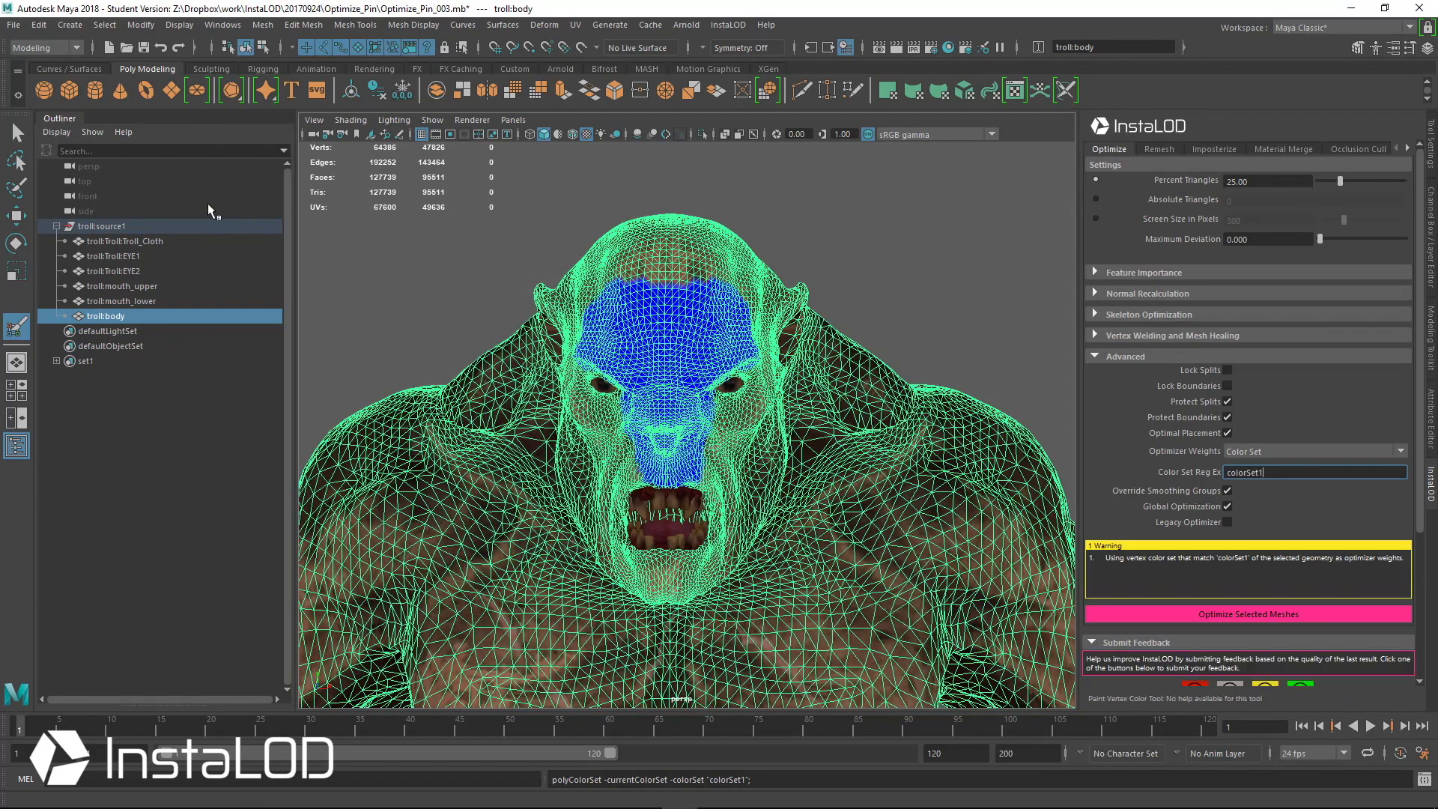
Run Optimize Selected Meshes on the troll's body with the color set weights
left_click(17, 132)
left_click_drag(868, 303, 881, 299, "alt")
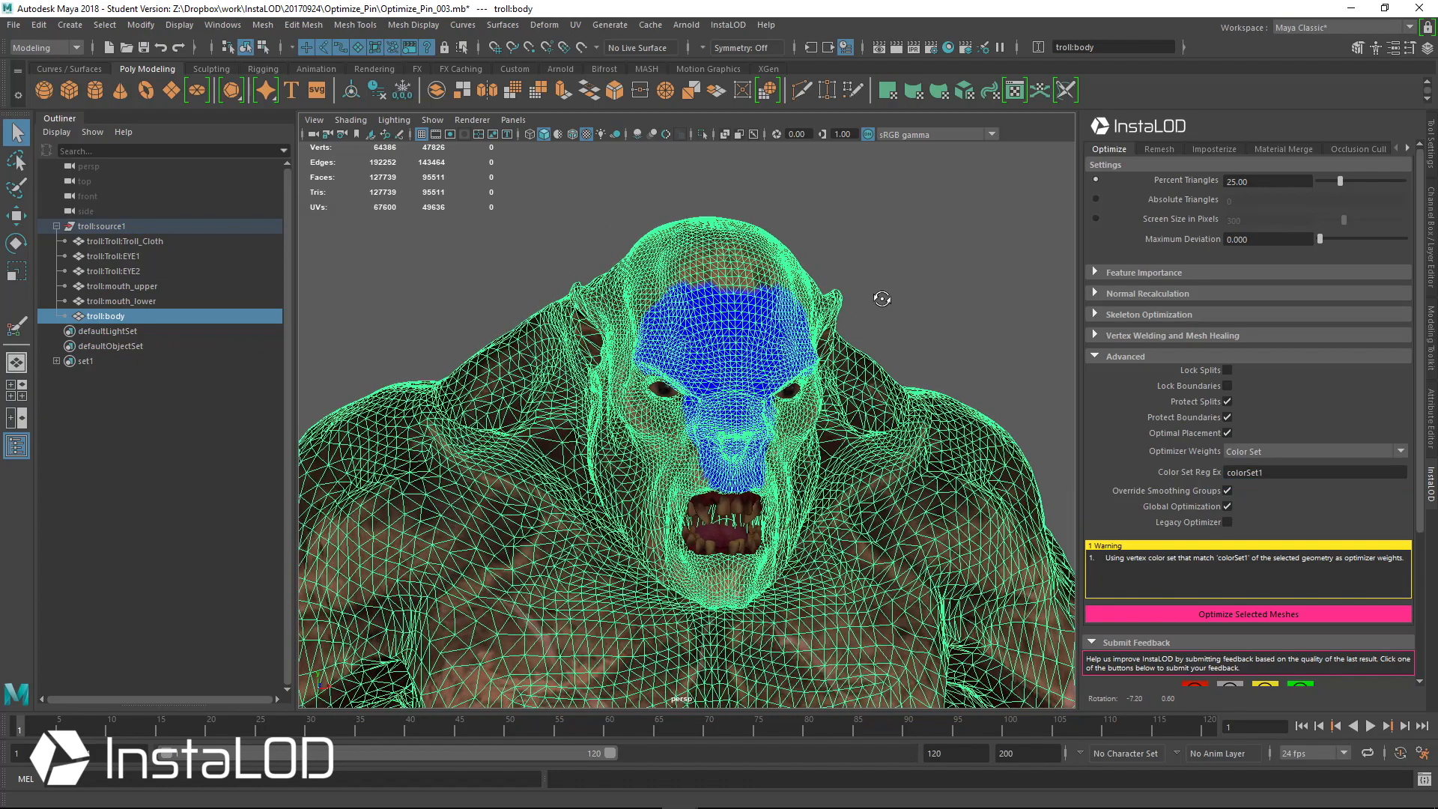
left_click(1243, 611)
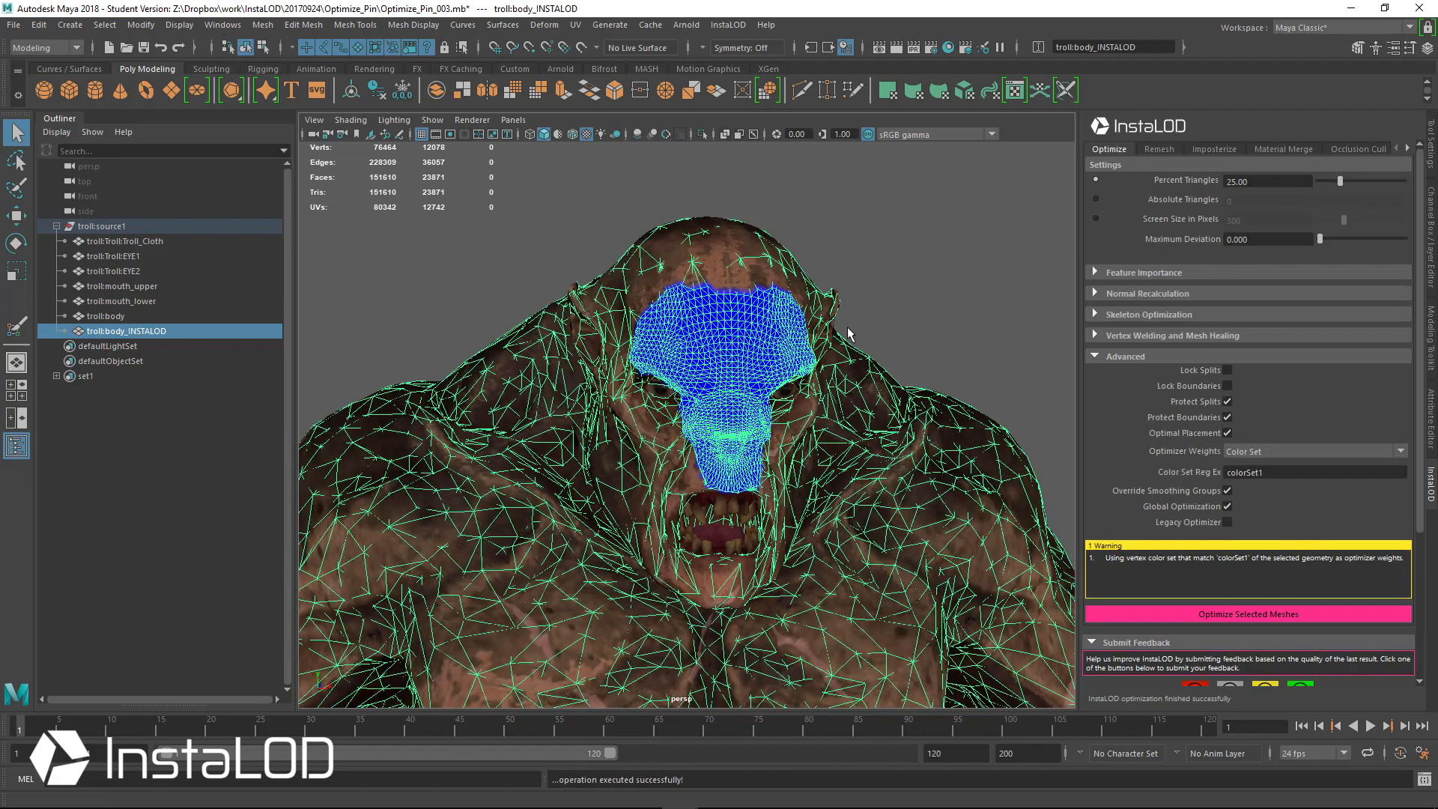
Select the optimized body mesh and isolate it in the viewport
left_click(143, 311)
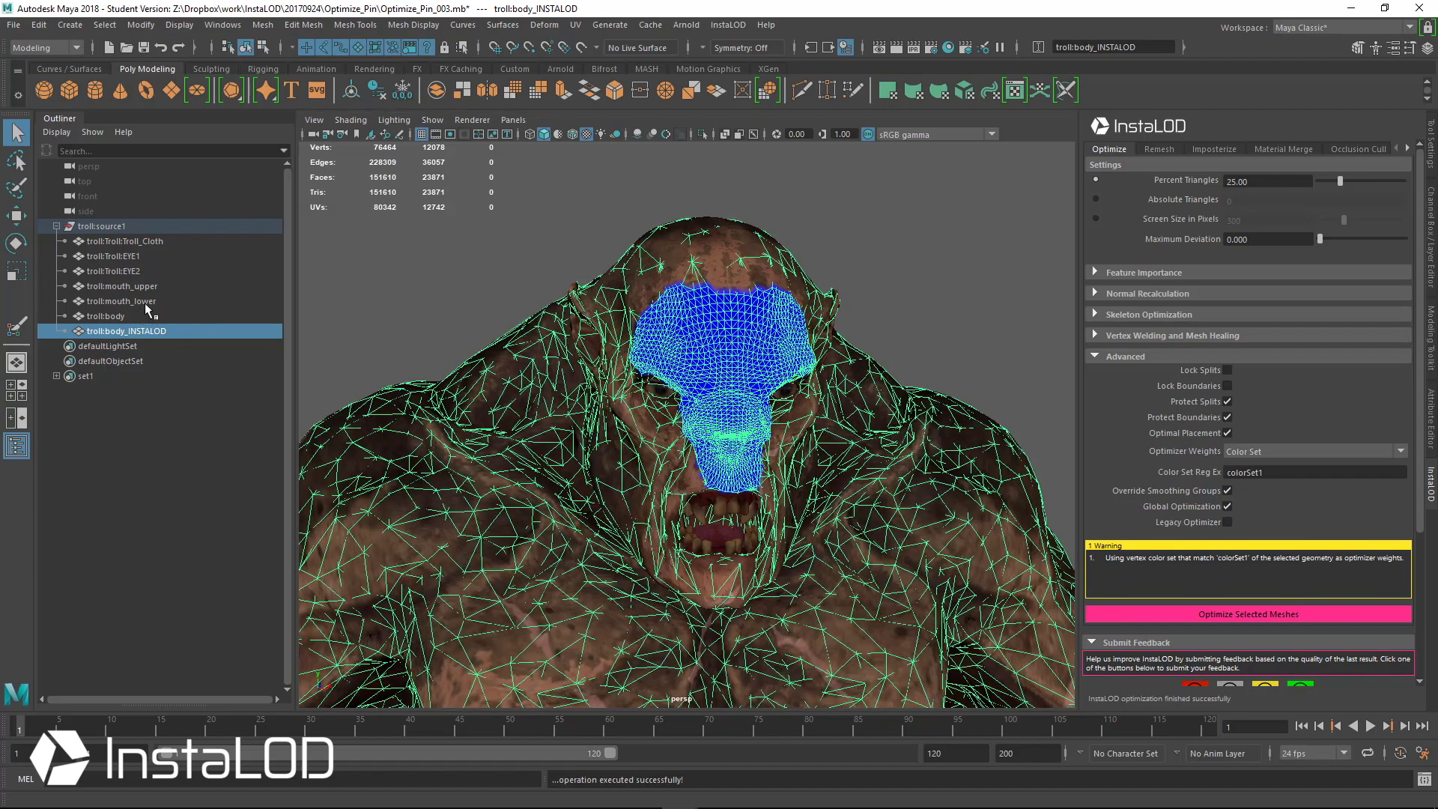
left_click(150, 342)
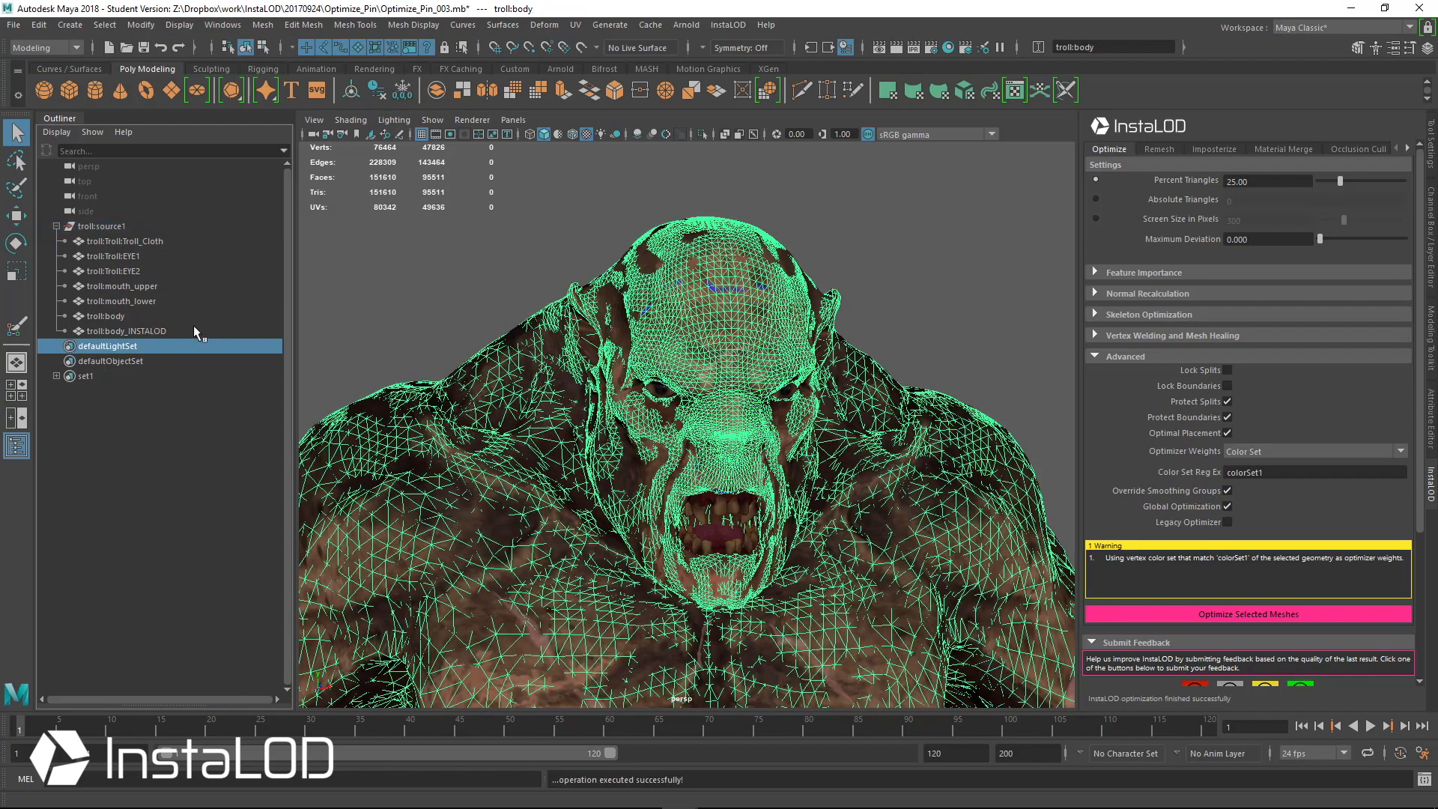
left_click(199, 330)
left_click(701, 133)
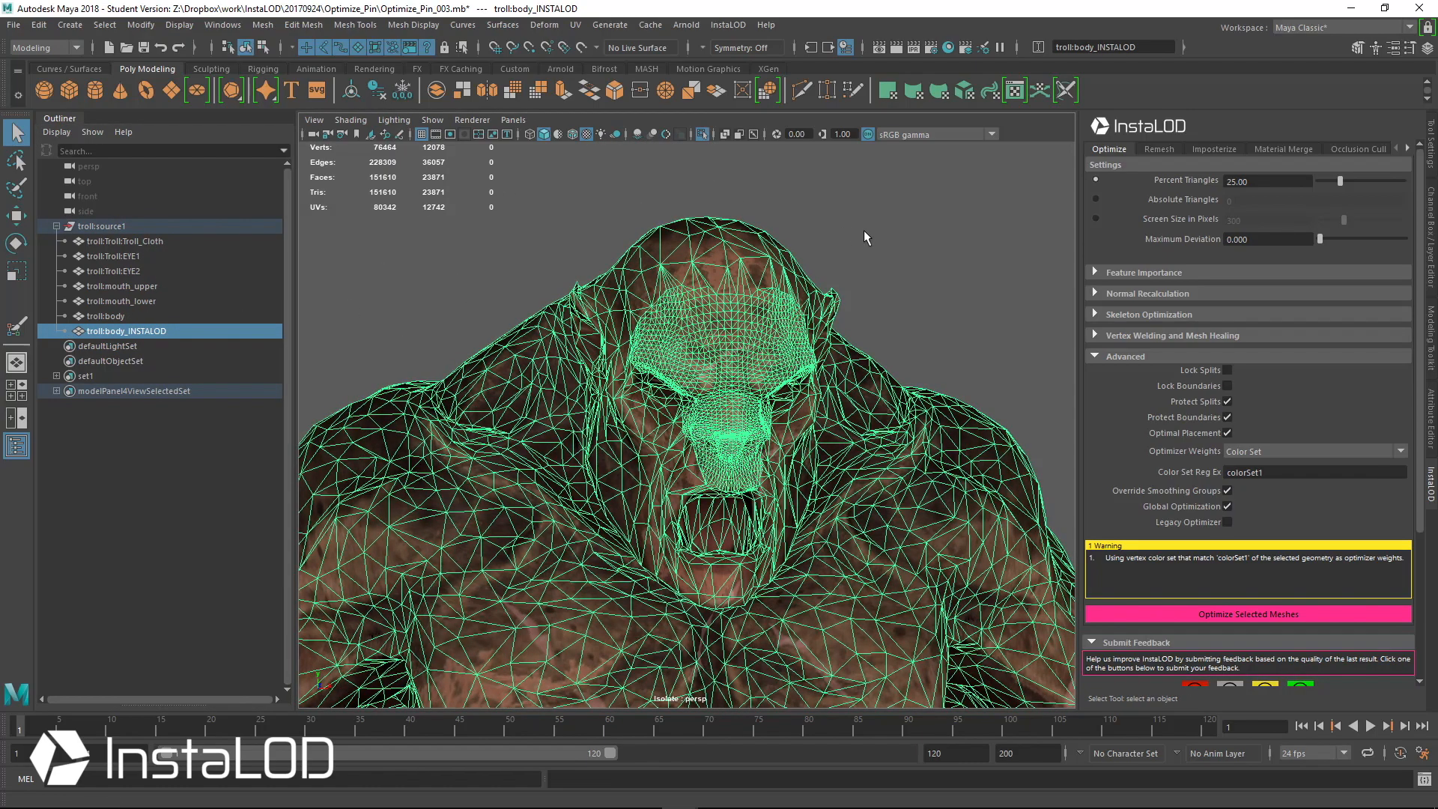
Orbit around the isolated optimized body to examine the wireframe density on its face and body
left_click_drag(864, 234, 734, 318, "alt")
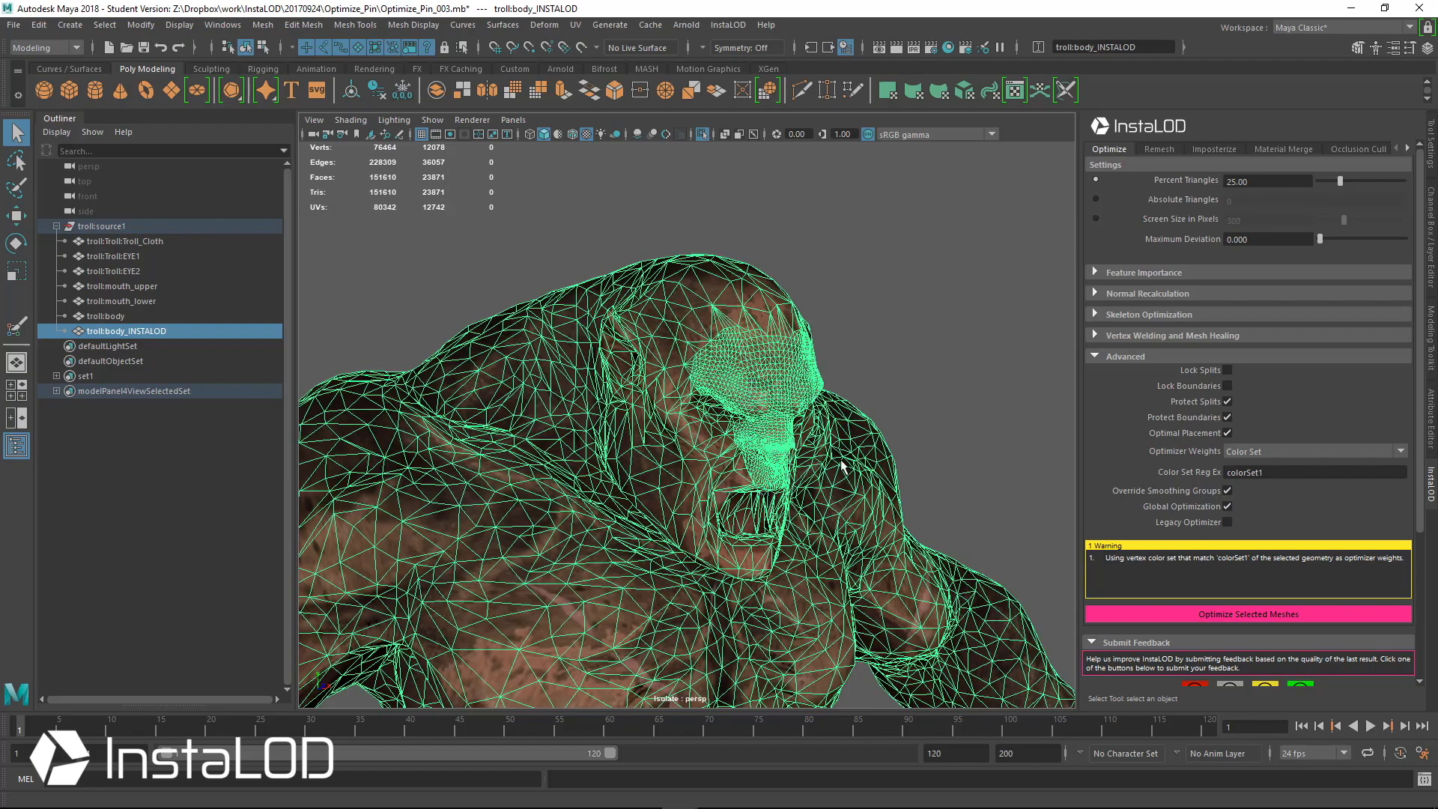
left_click_drag(862, 524, 769, 519, "alt")
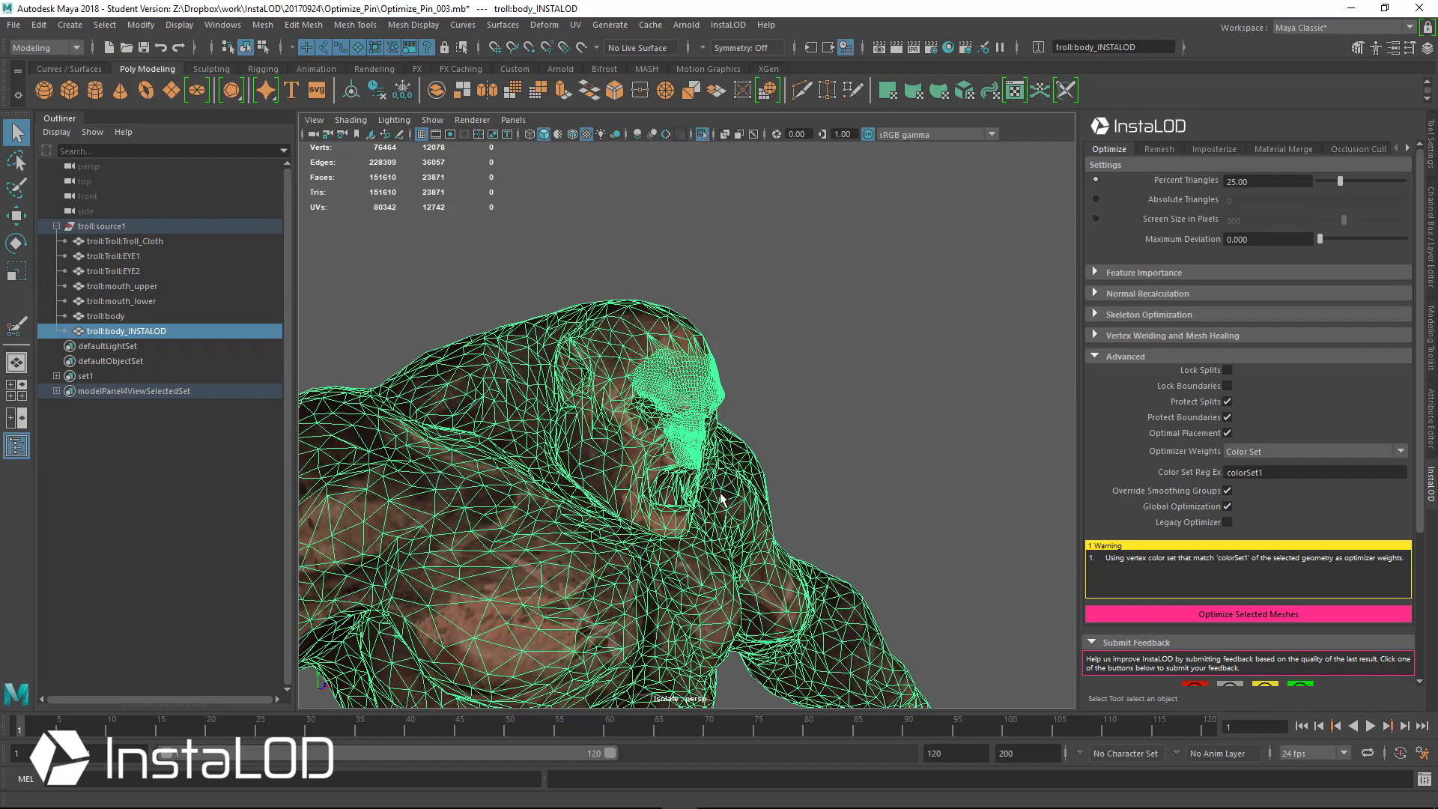
left_click_drag(723, 498, 698, 437, "alt")
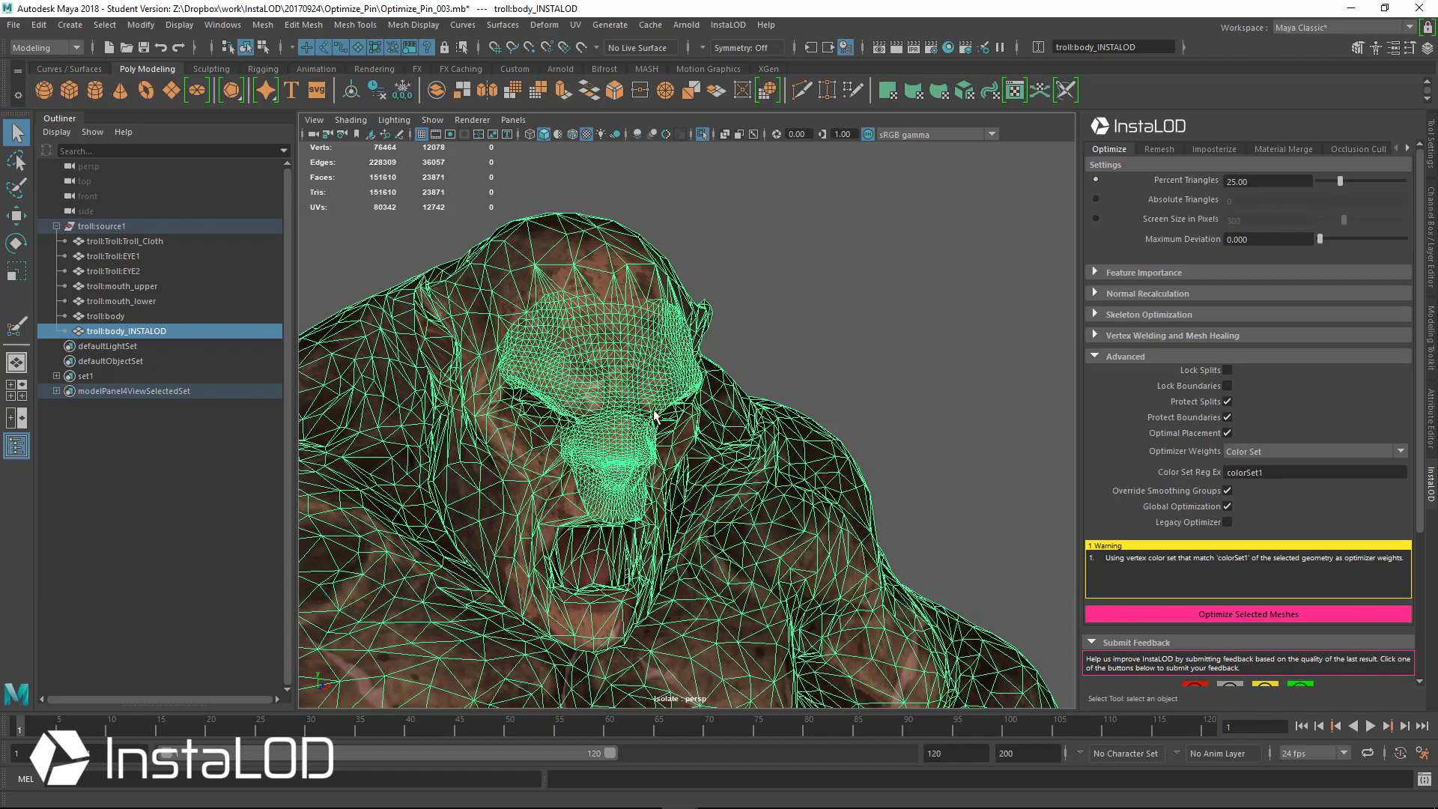
left_click_drag(833, 513, 788, 496, "alt")
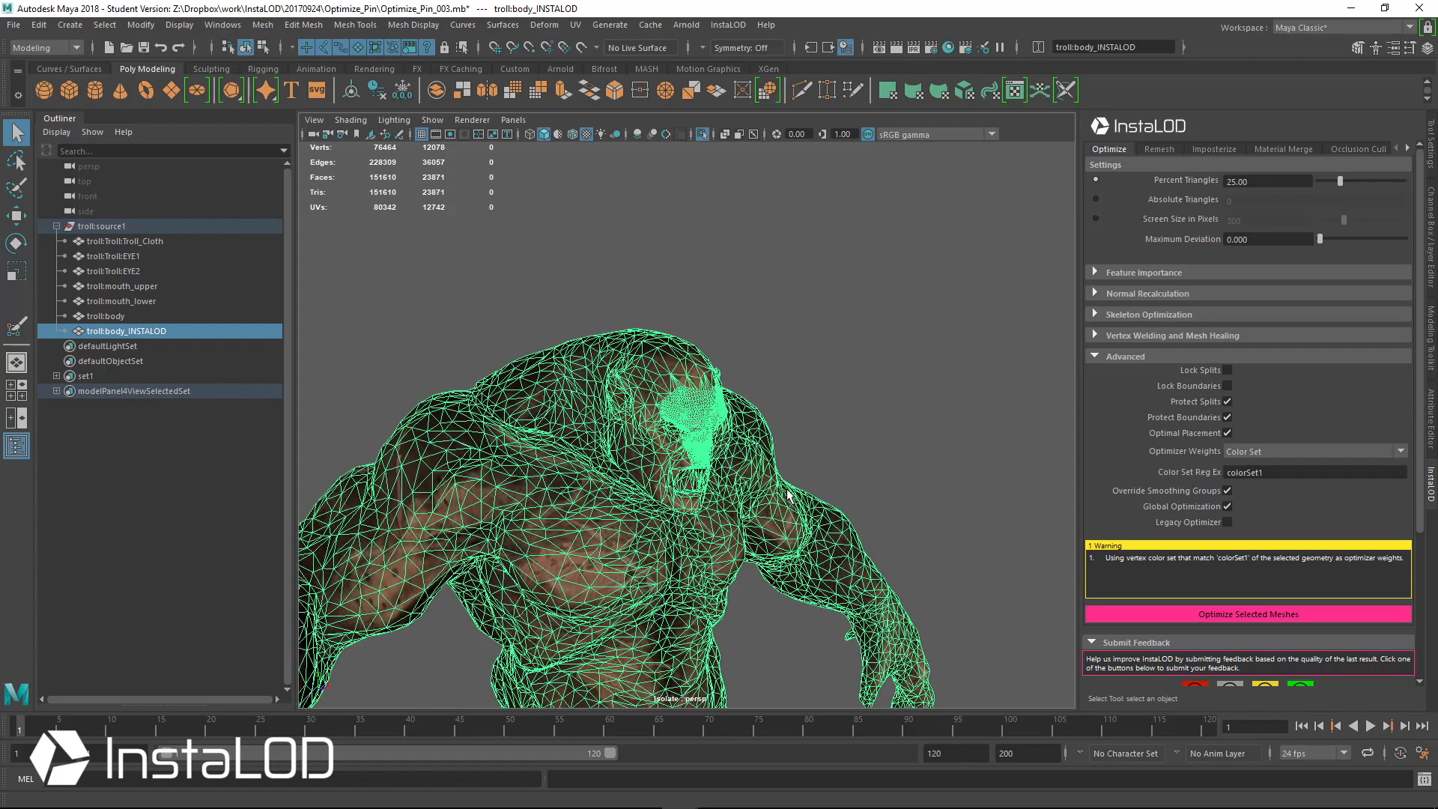
left_click_drag(737, 459, 719, 416, "alt")
middle_click_drag(719, 416, 730, 348, "alt")
Turn off the wireframe overlay and orbit to inspect the optimized troll's textured appearance
left_click(862, 284)
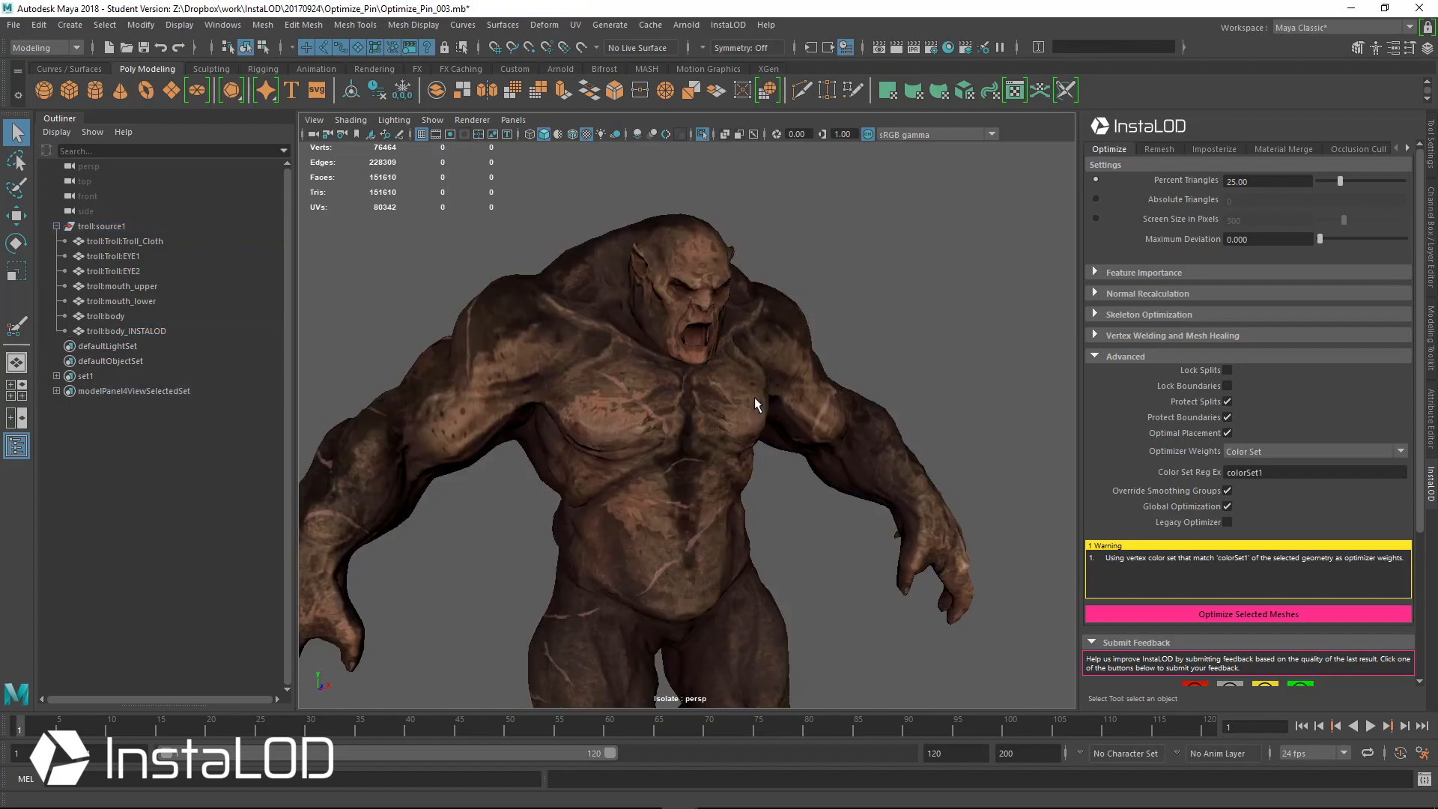
left_click(761, 407)
left_click_drag(968, 400, 838, 359, "alt")
left_click(959, 282)
left_click_drag(869, 306, 838, 354, "alt")
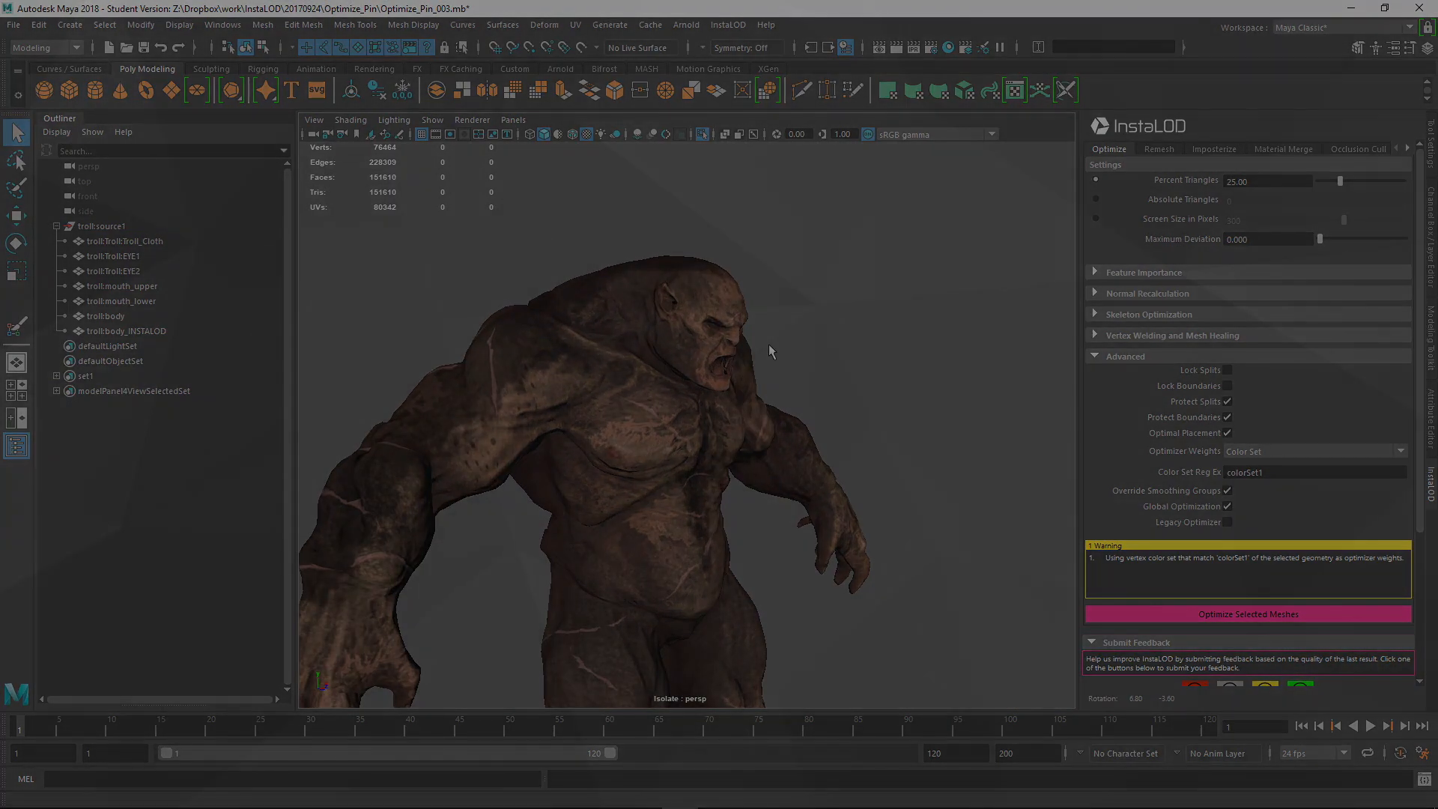